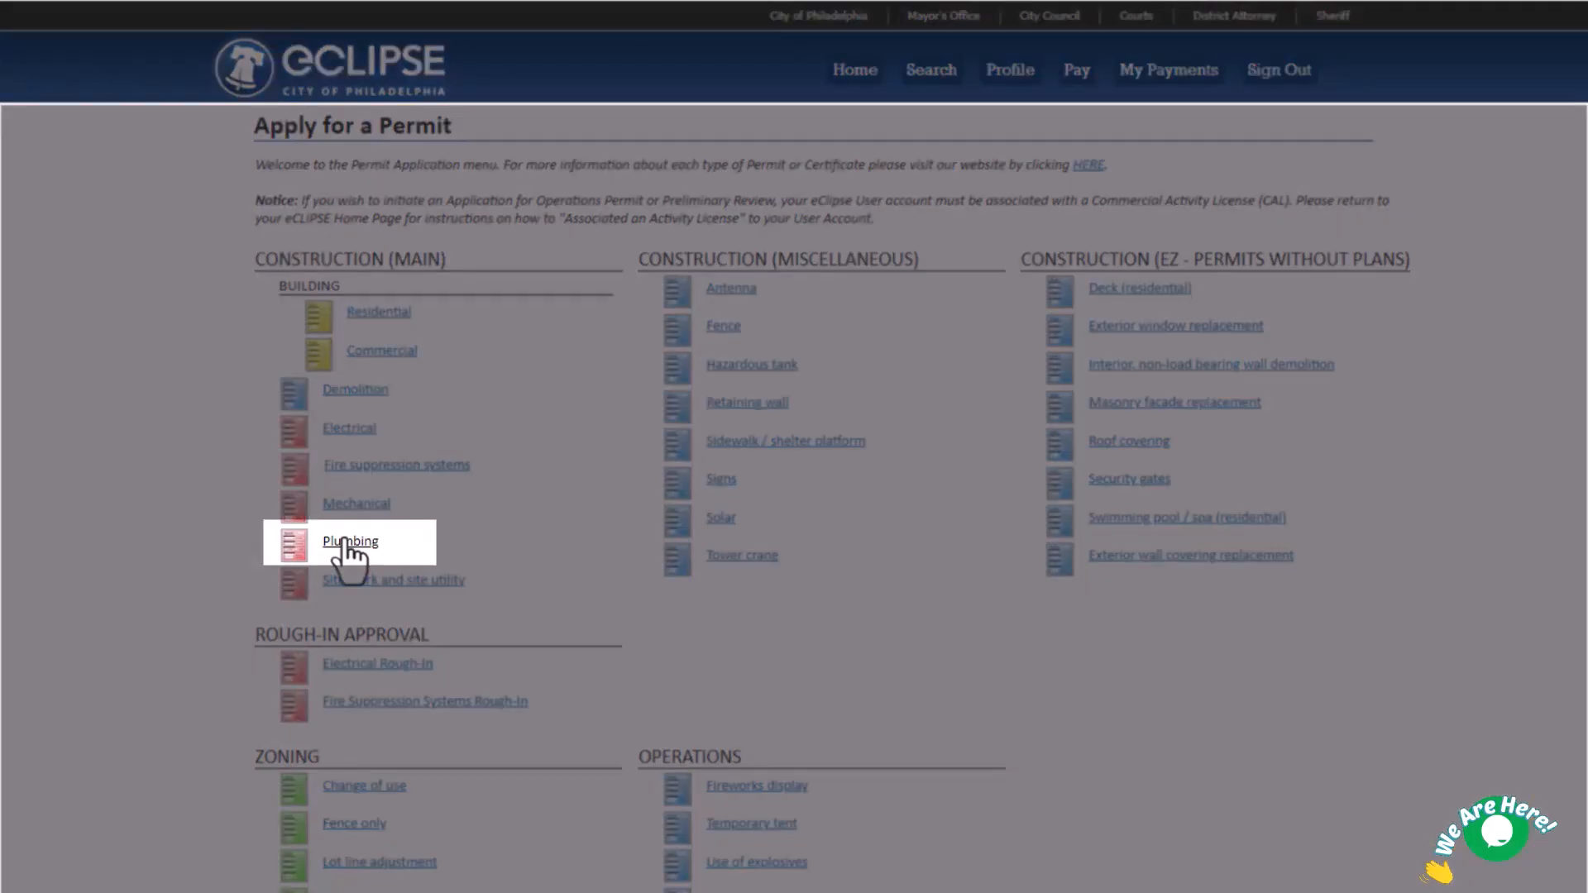
Start a new Plumbing Permit application from the Plumbing link under Construction (Main).
left_click(350, 541)
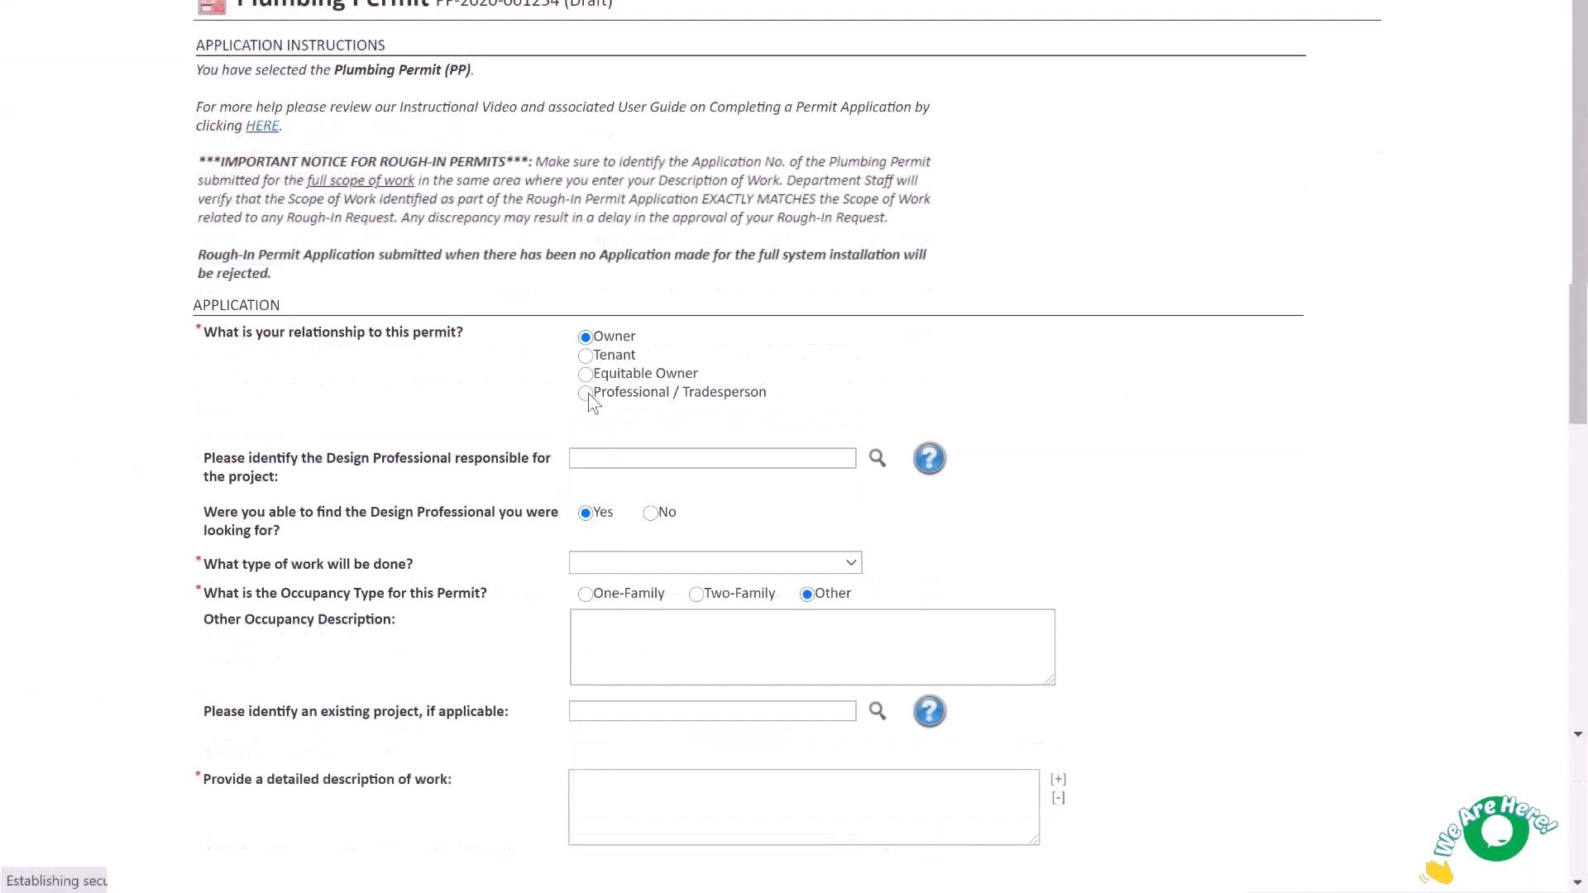
Set the relationship to Professional / Tradesperson for Plumbing Company 1, then open the Design Professional lookup.
left_click(586, 394)
left_click(856, 425)
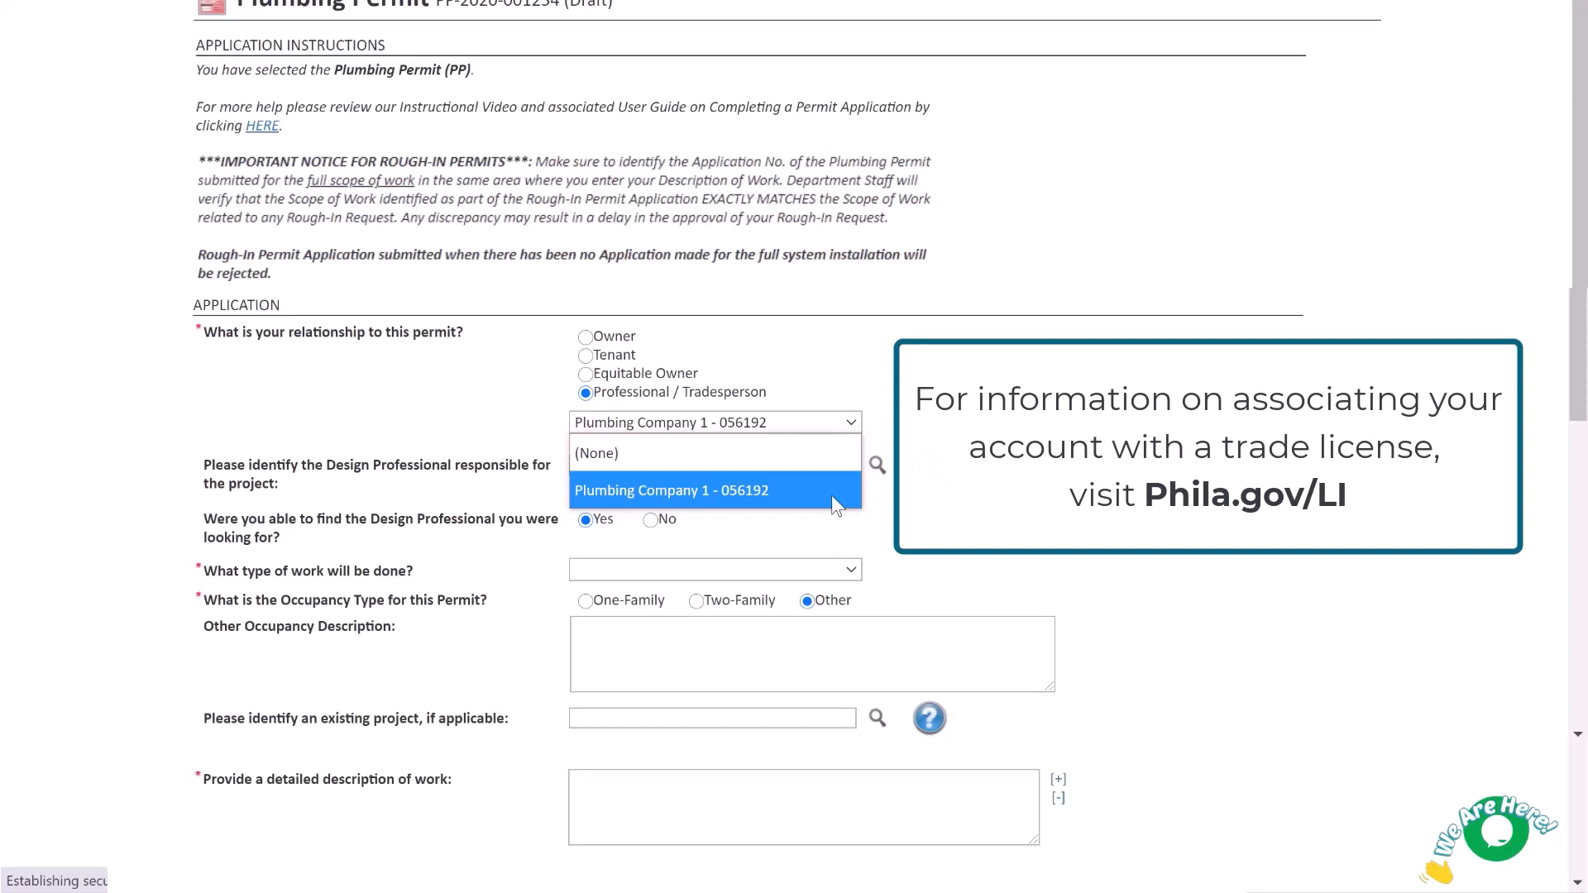
left_click(831, 495)
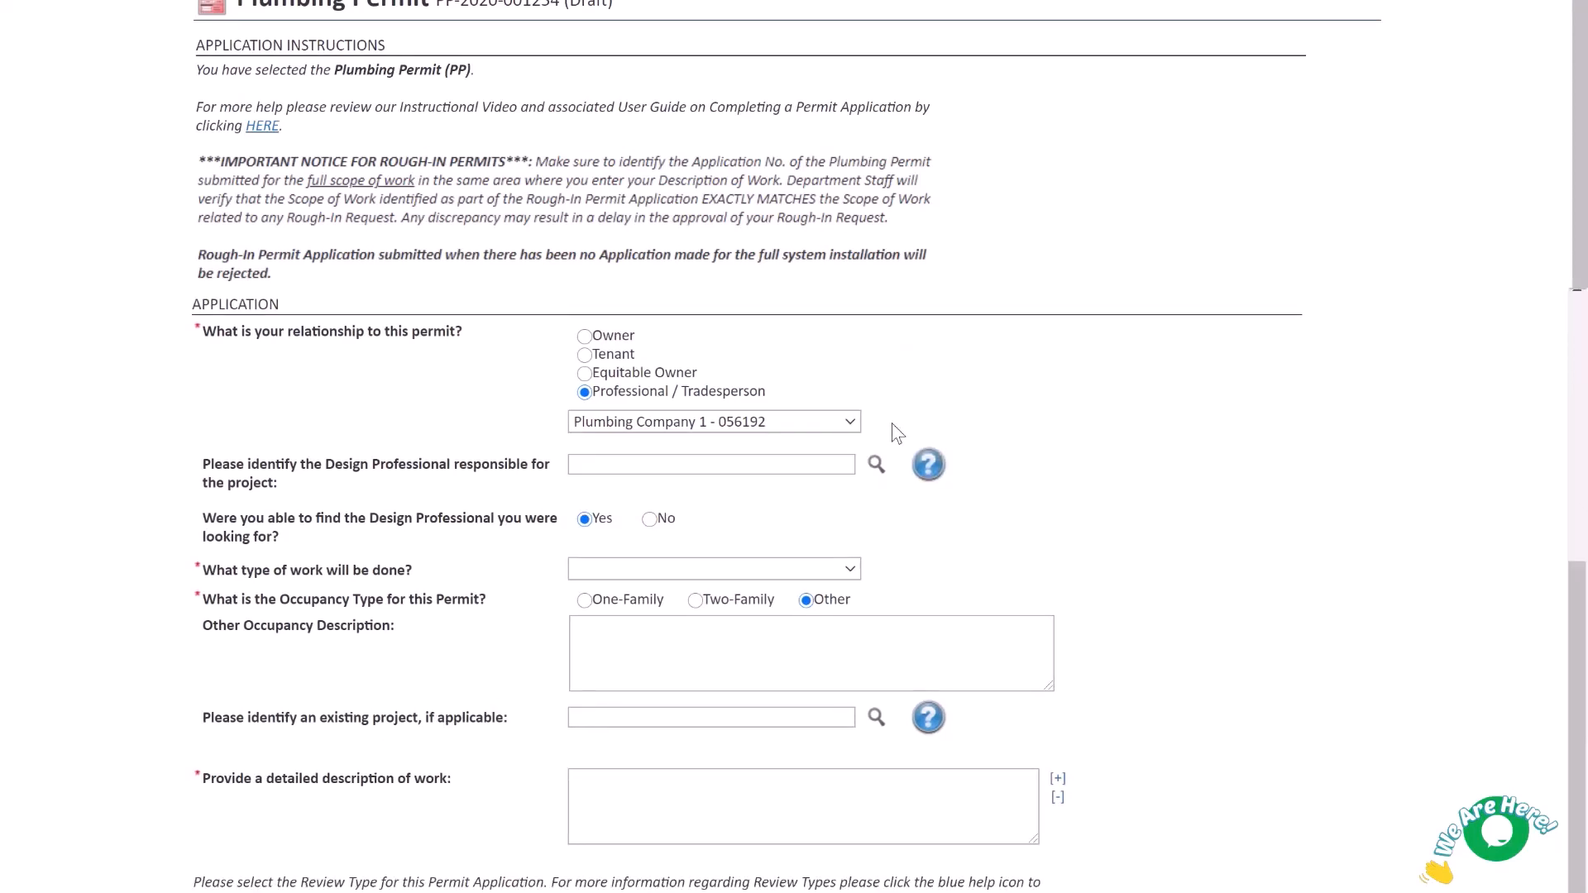
left_click(875, 466)
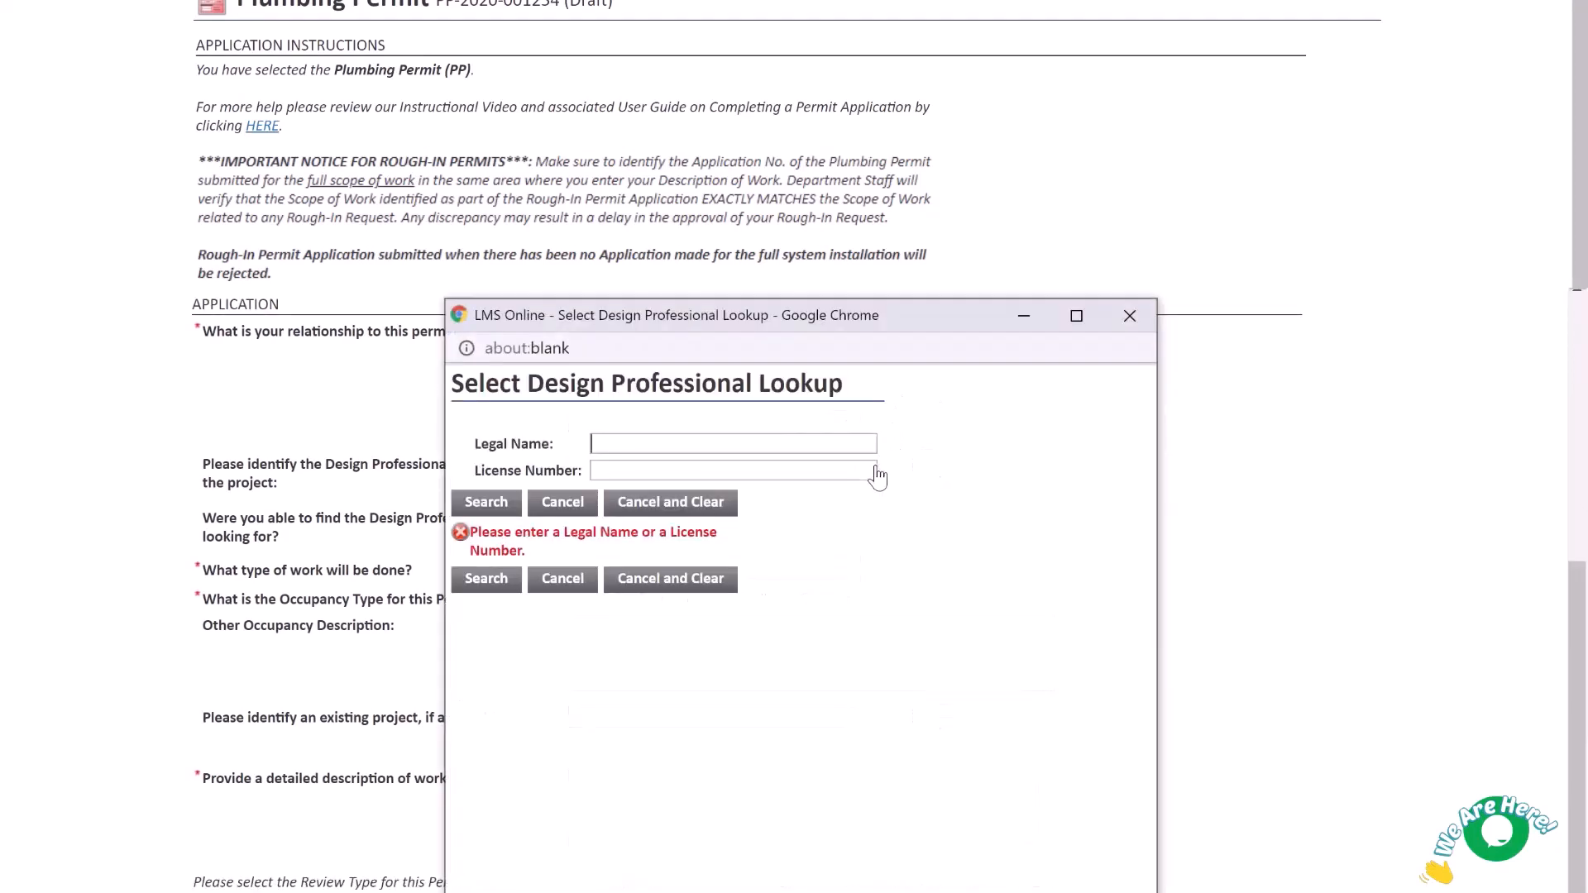
Search 'Phila' and pick Eclipse Phila, then clear the name and answer that the design professional wasn't found.
type("Phila")
key("Return")
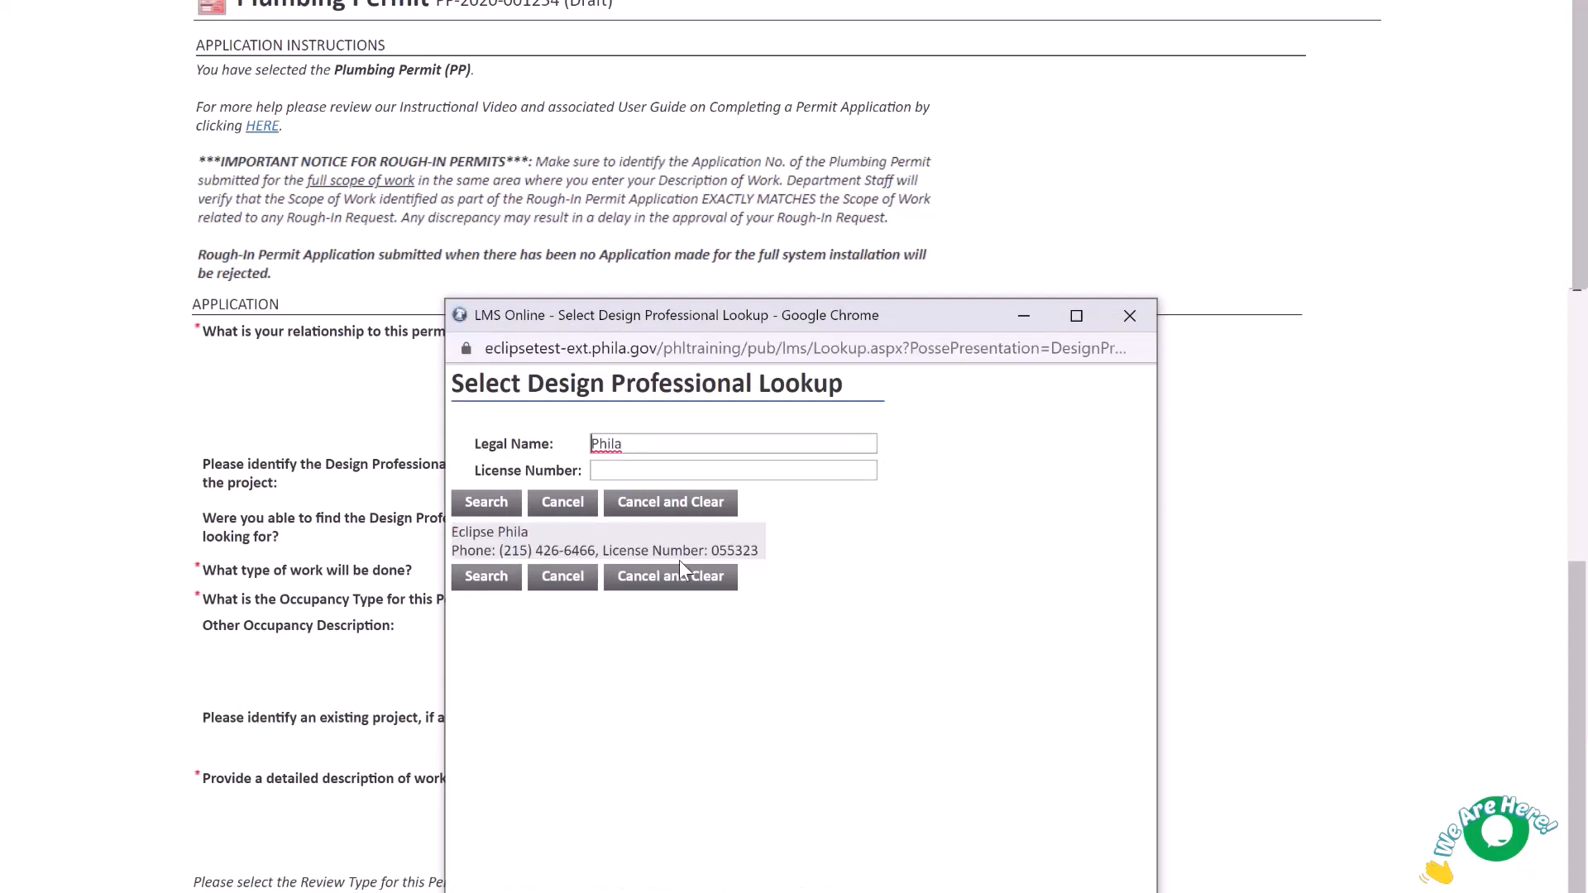
left_click(670, 555)
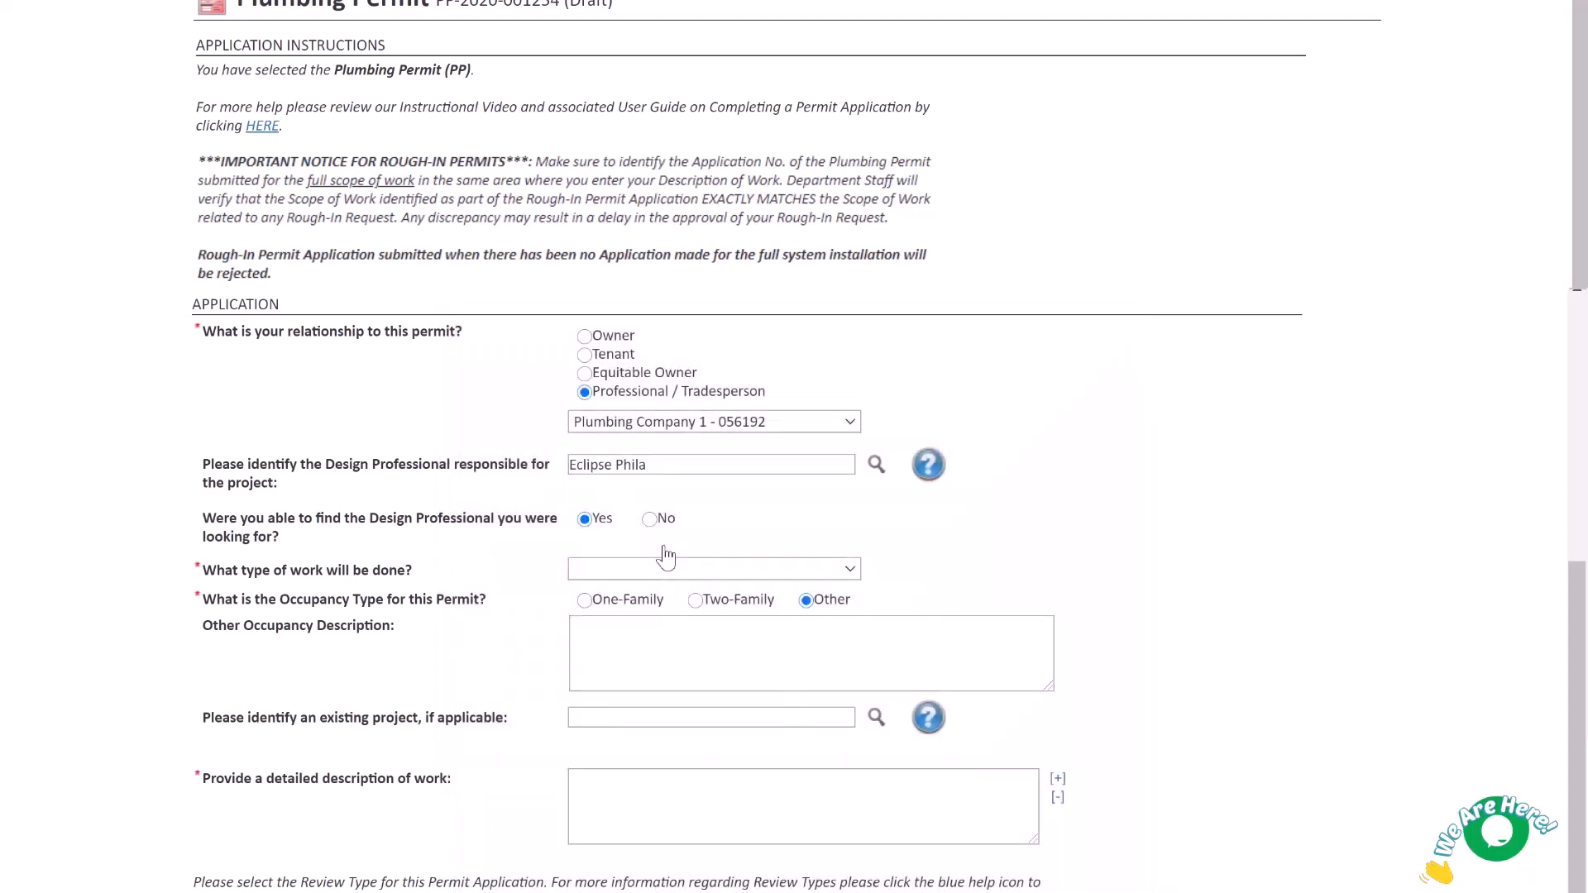
left_click_drag(658, 465, 556, 468)
key("BackSpace")
left_click(649, 519)
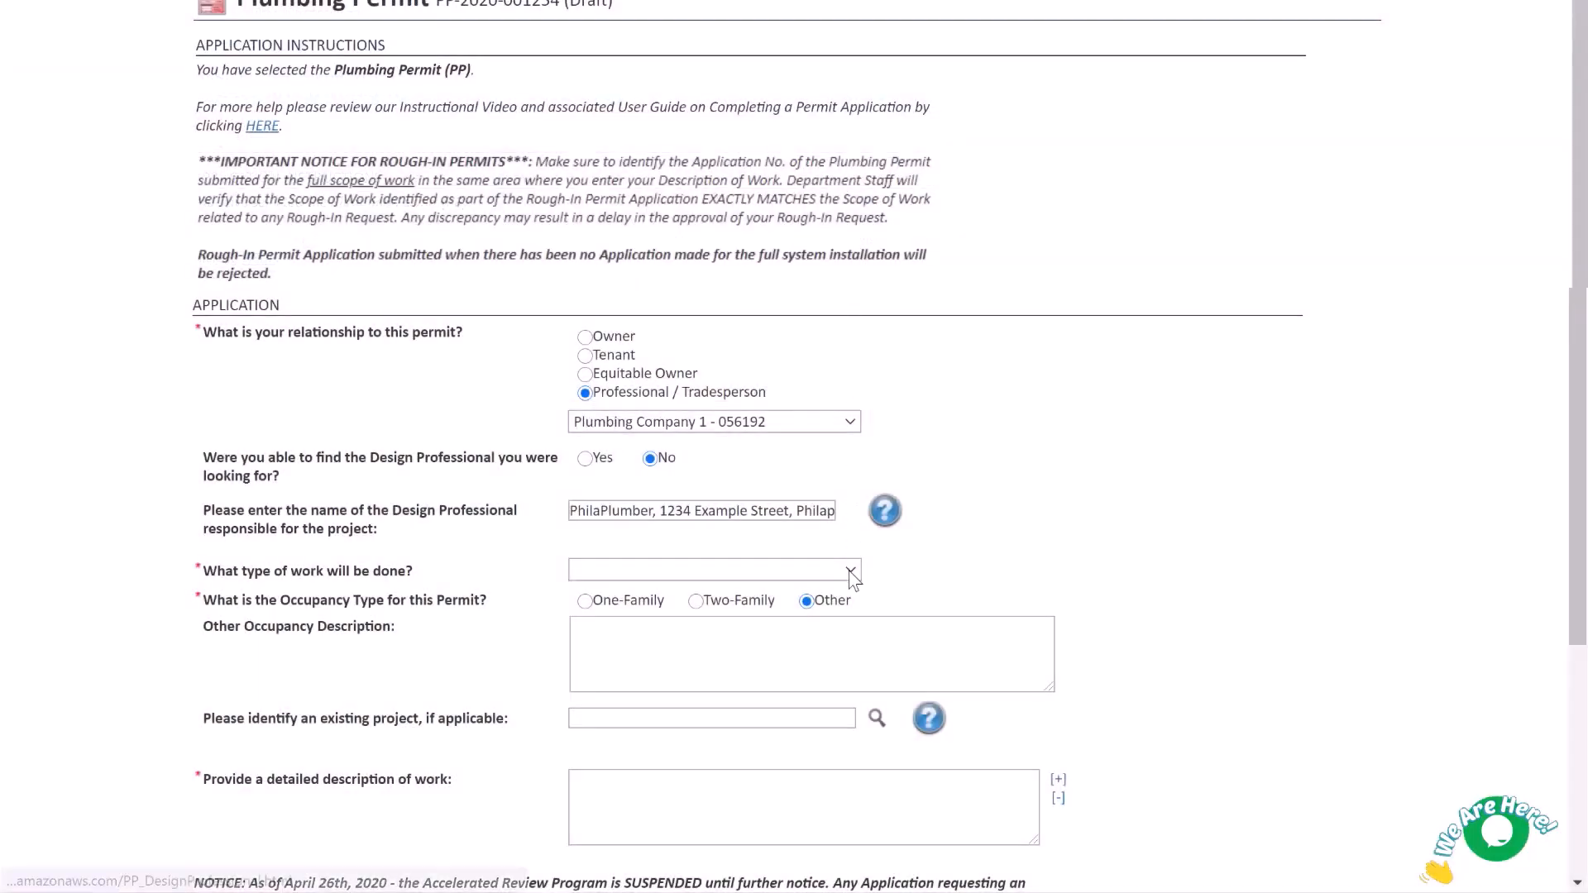
Choose Alterations as the type of work.
left_click(852, 569)
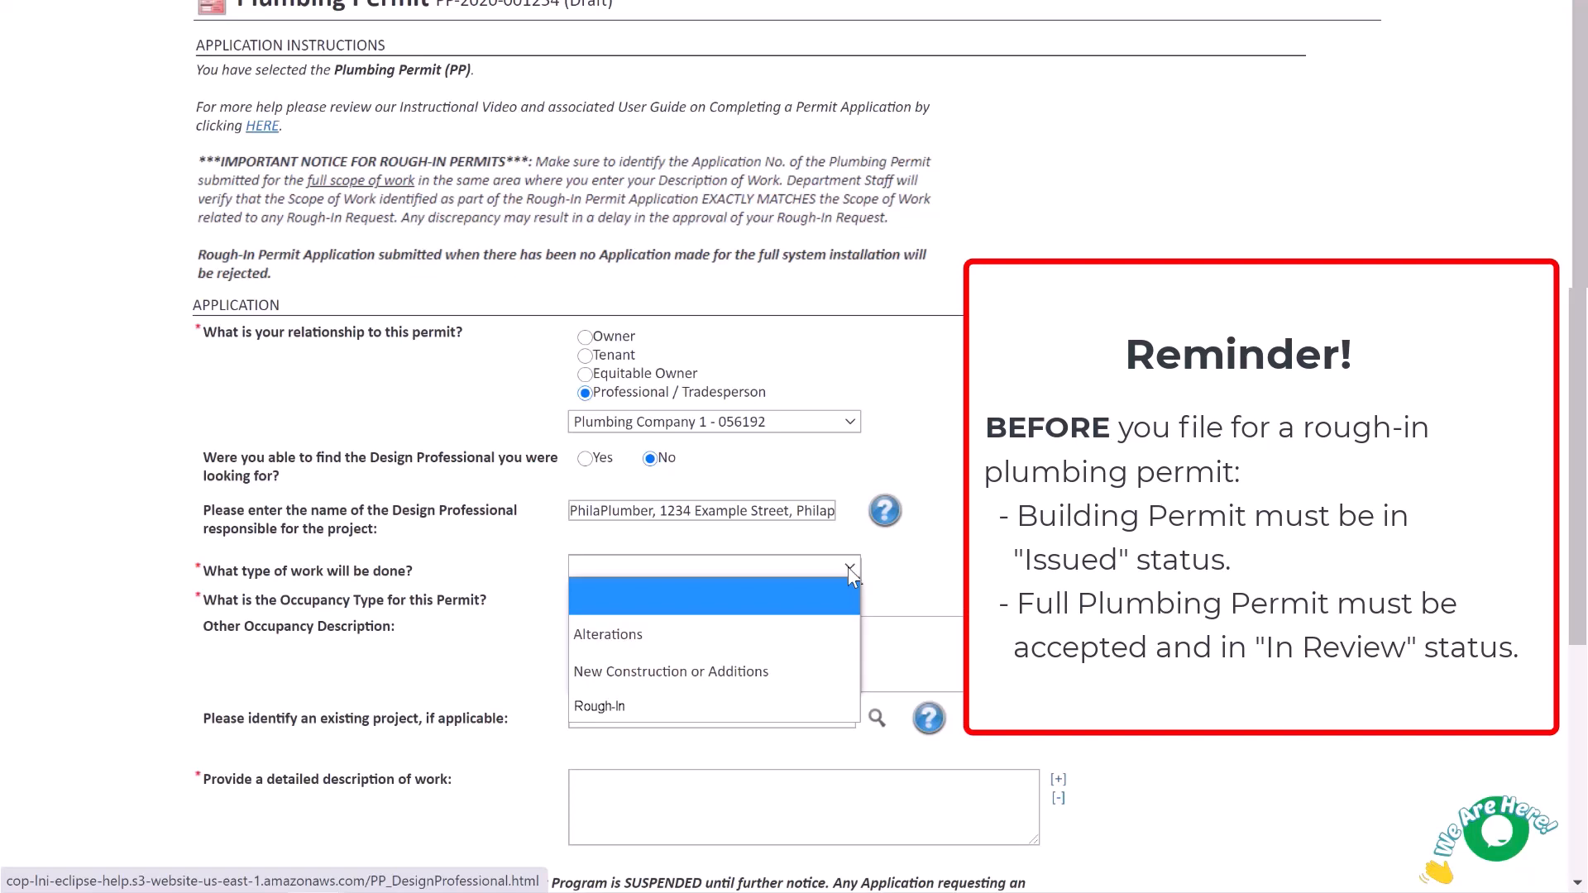
left_click(845, 642)
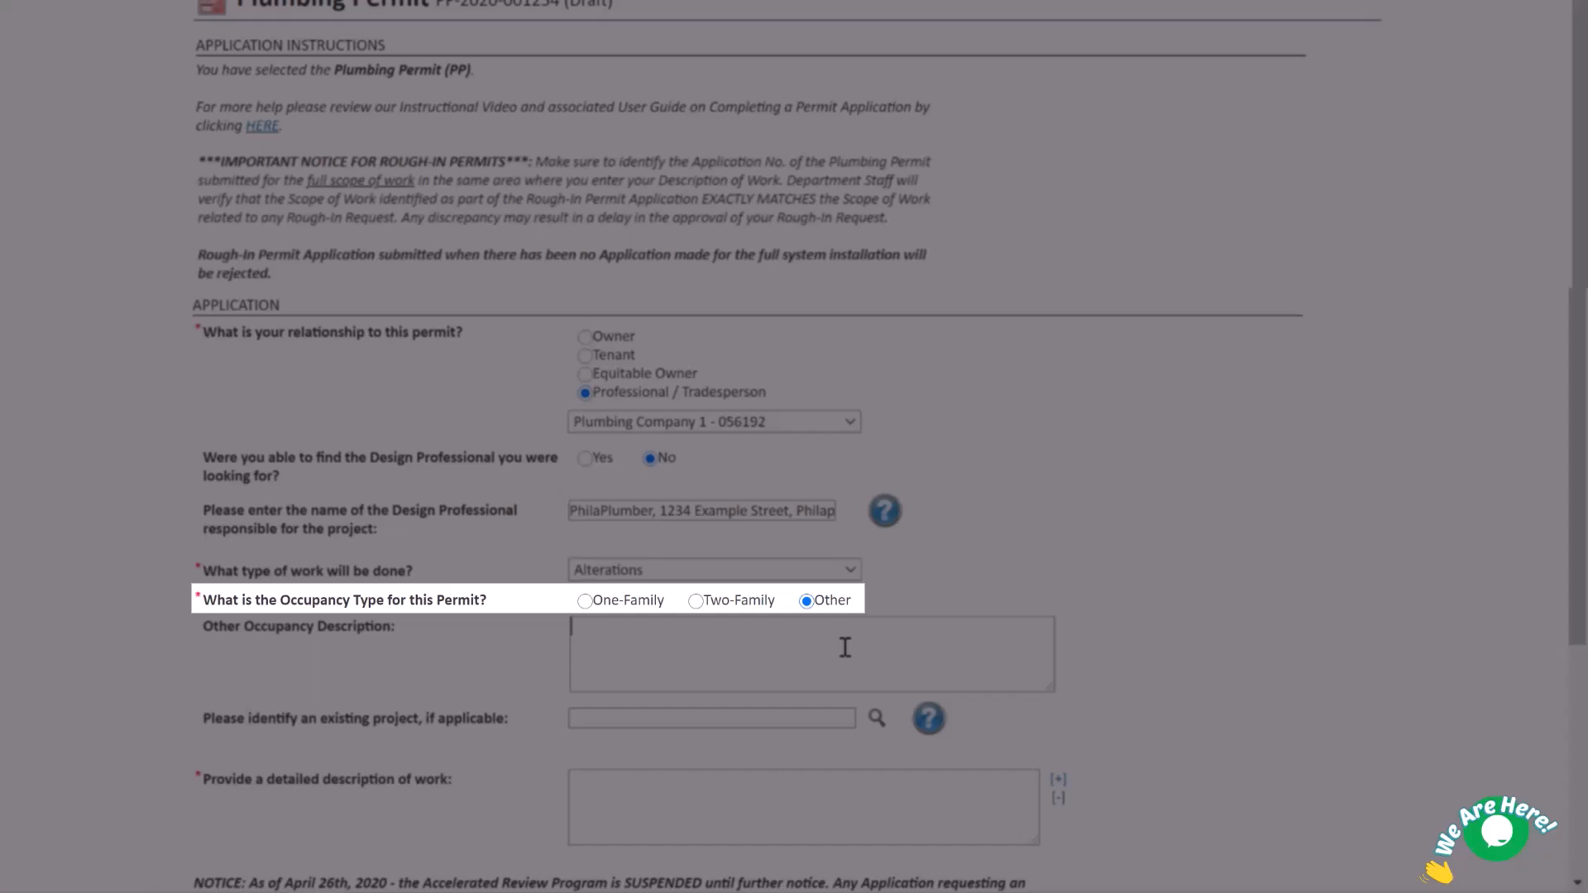
Enter 'Three-family dwelling' as the occupancy and 'Interior and exterior plumbing' as the work description.
type("T")
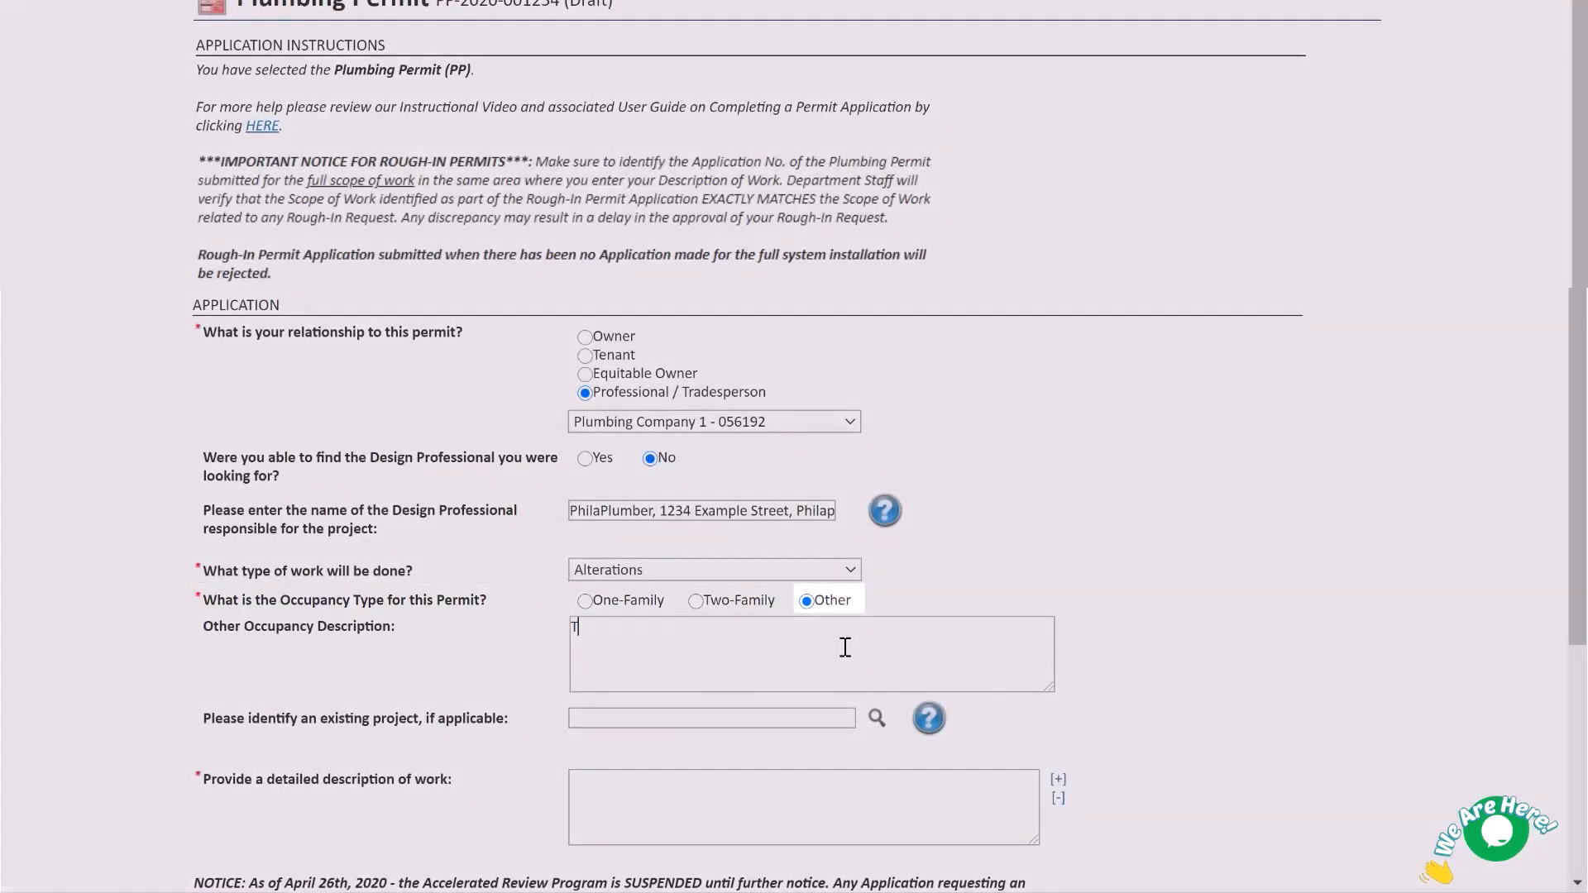
type("hree-family ")
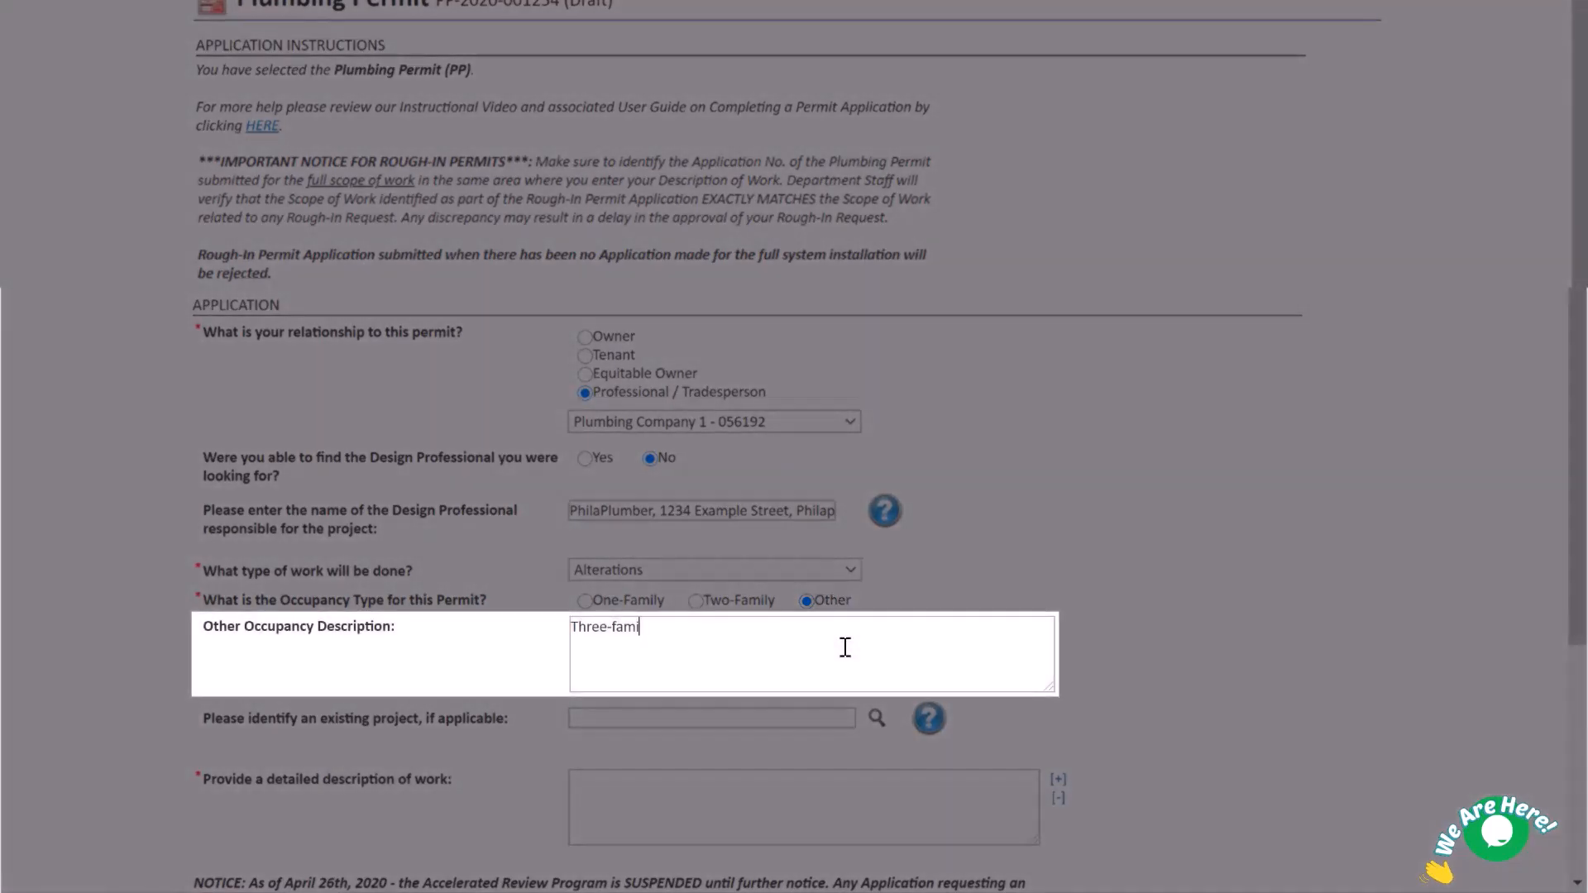
type("dwelling")
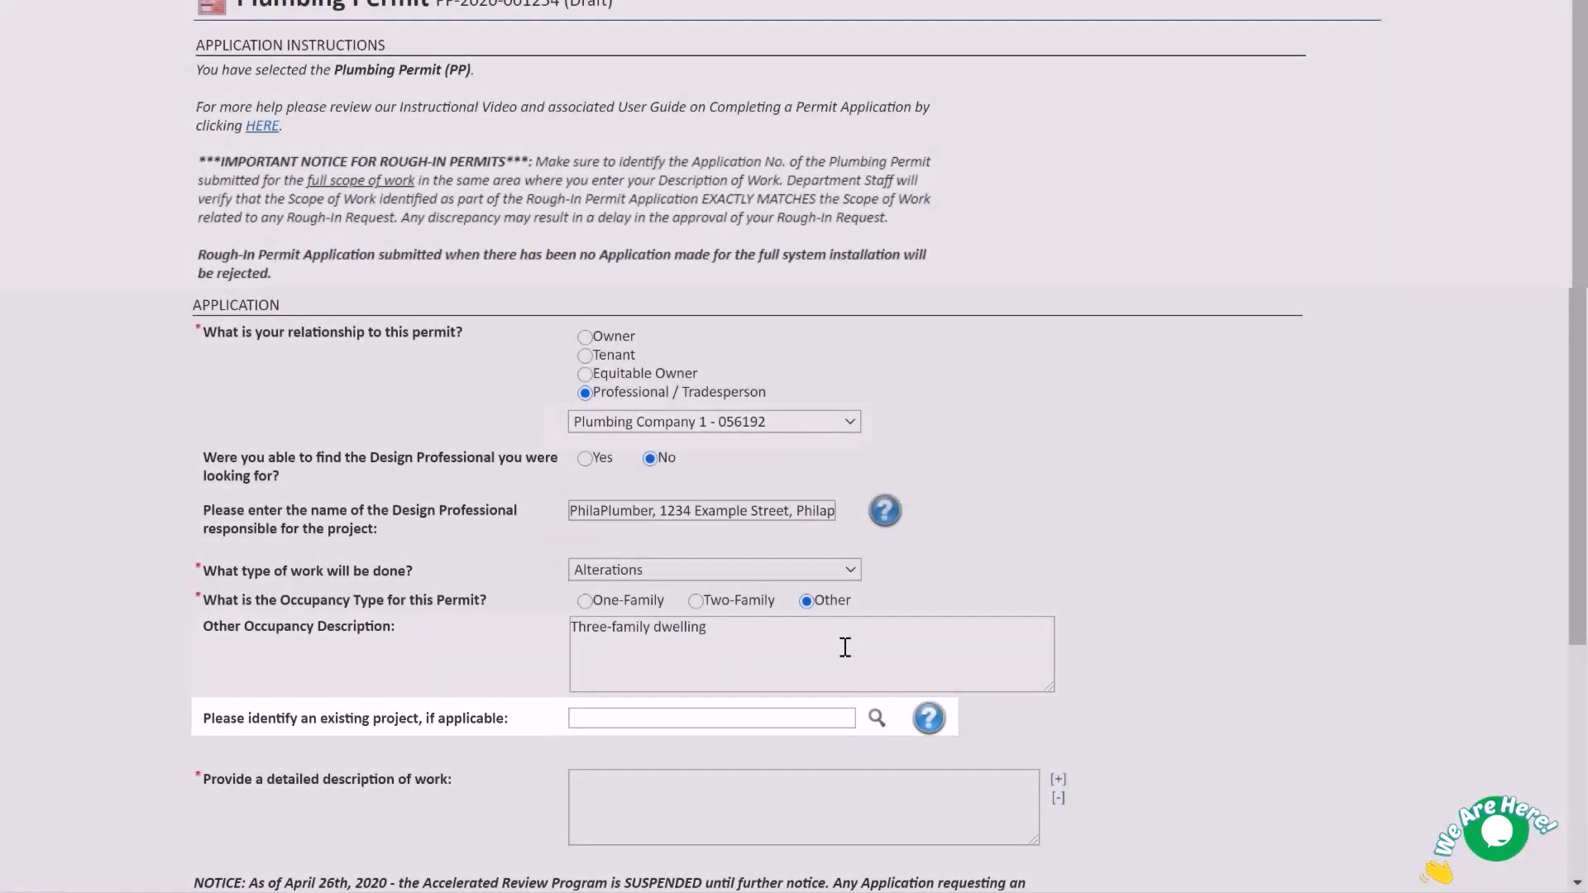
type("Interior ")
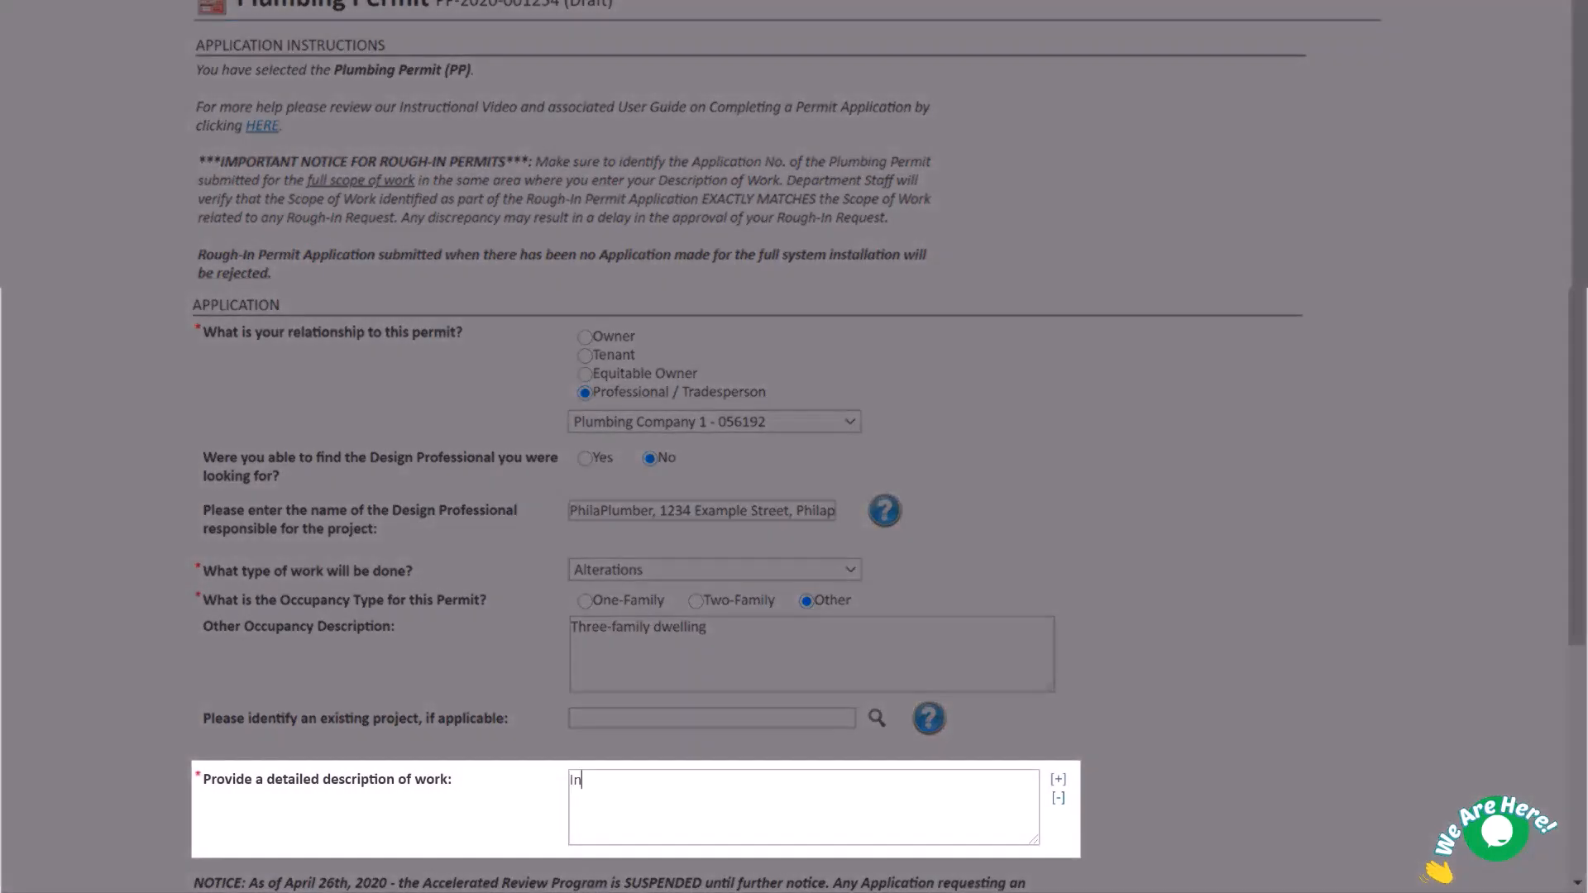
type("and exterior plumbing")
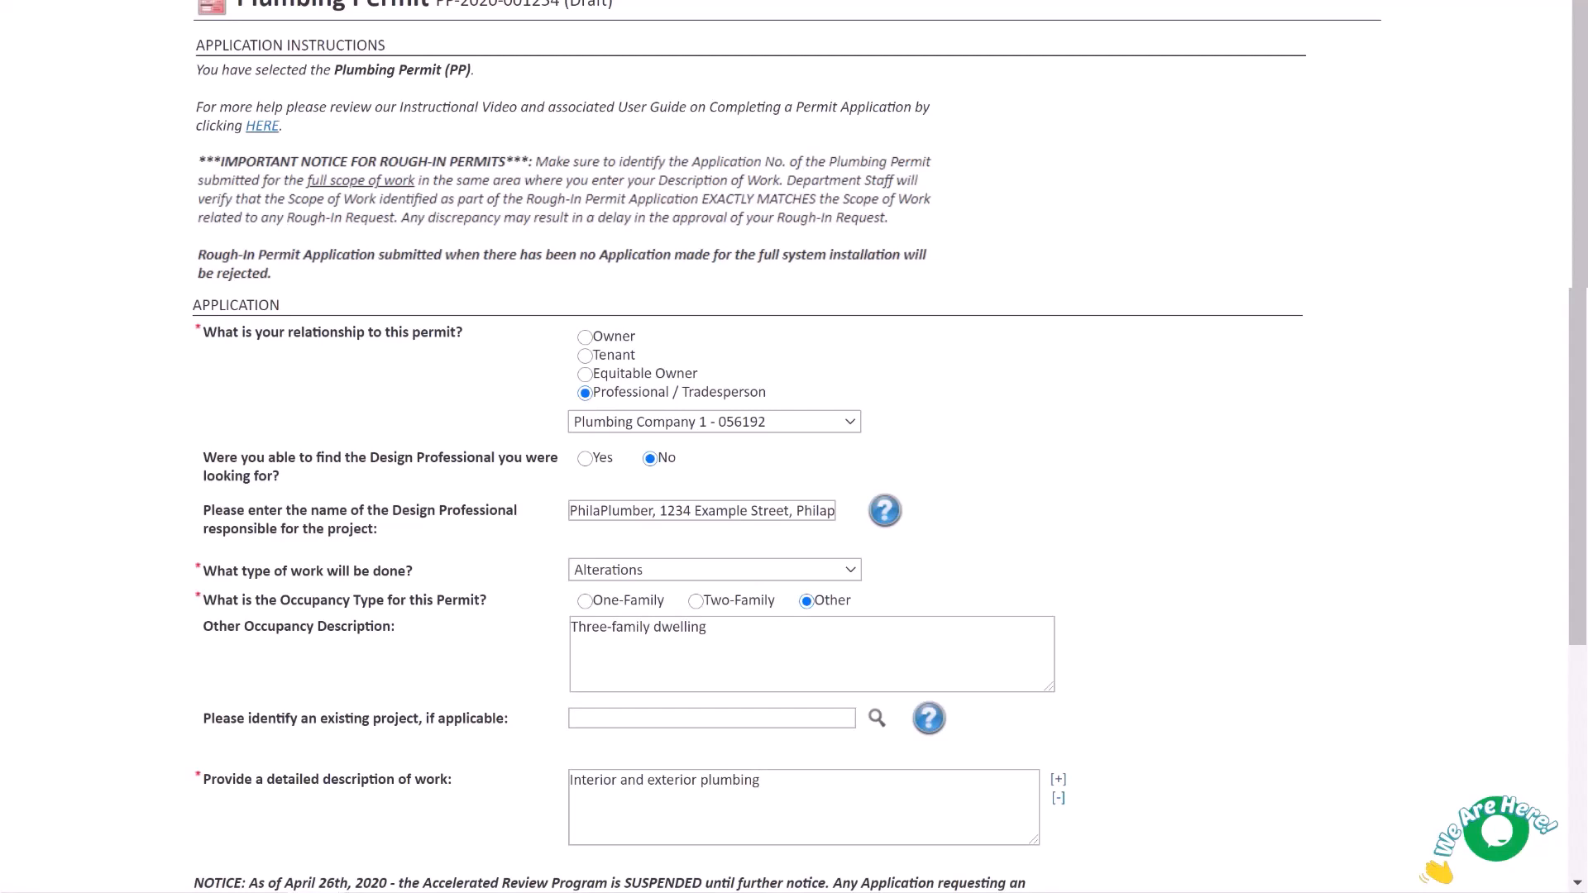
scroll(794, 447, "down", 3)
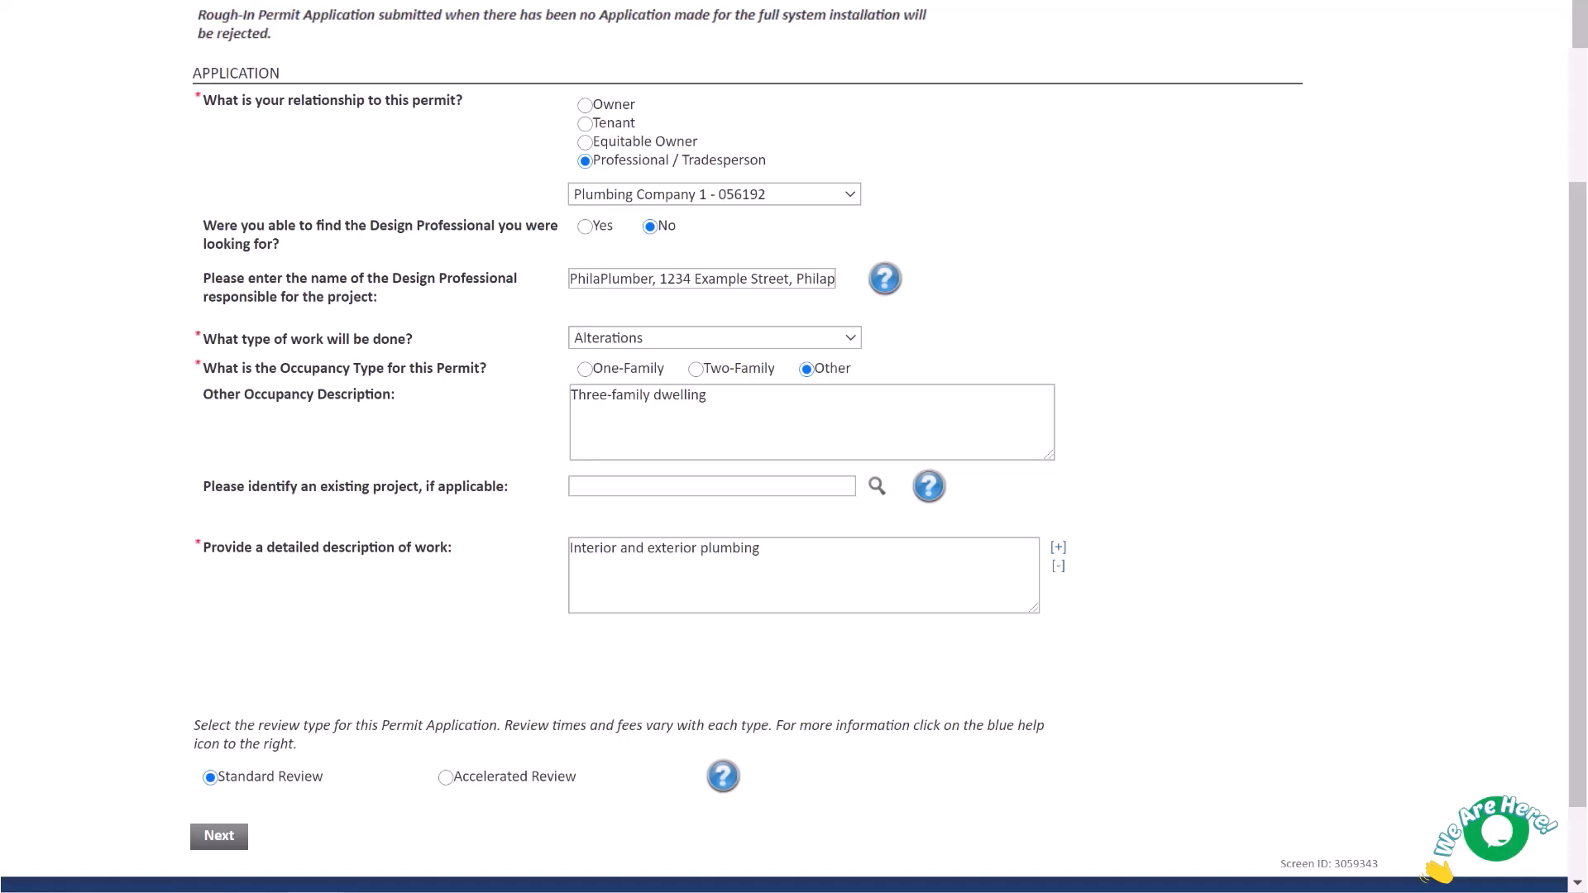
left_click(201, 840)
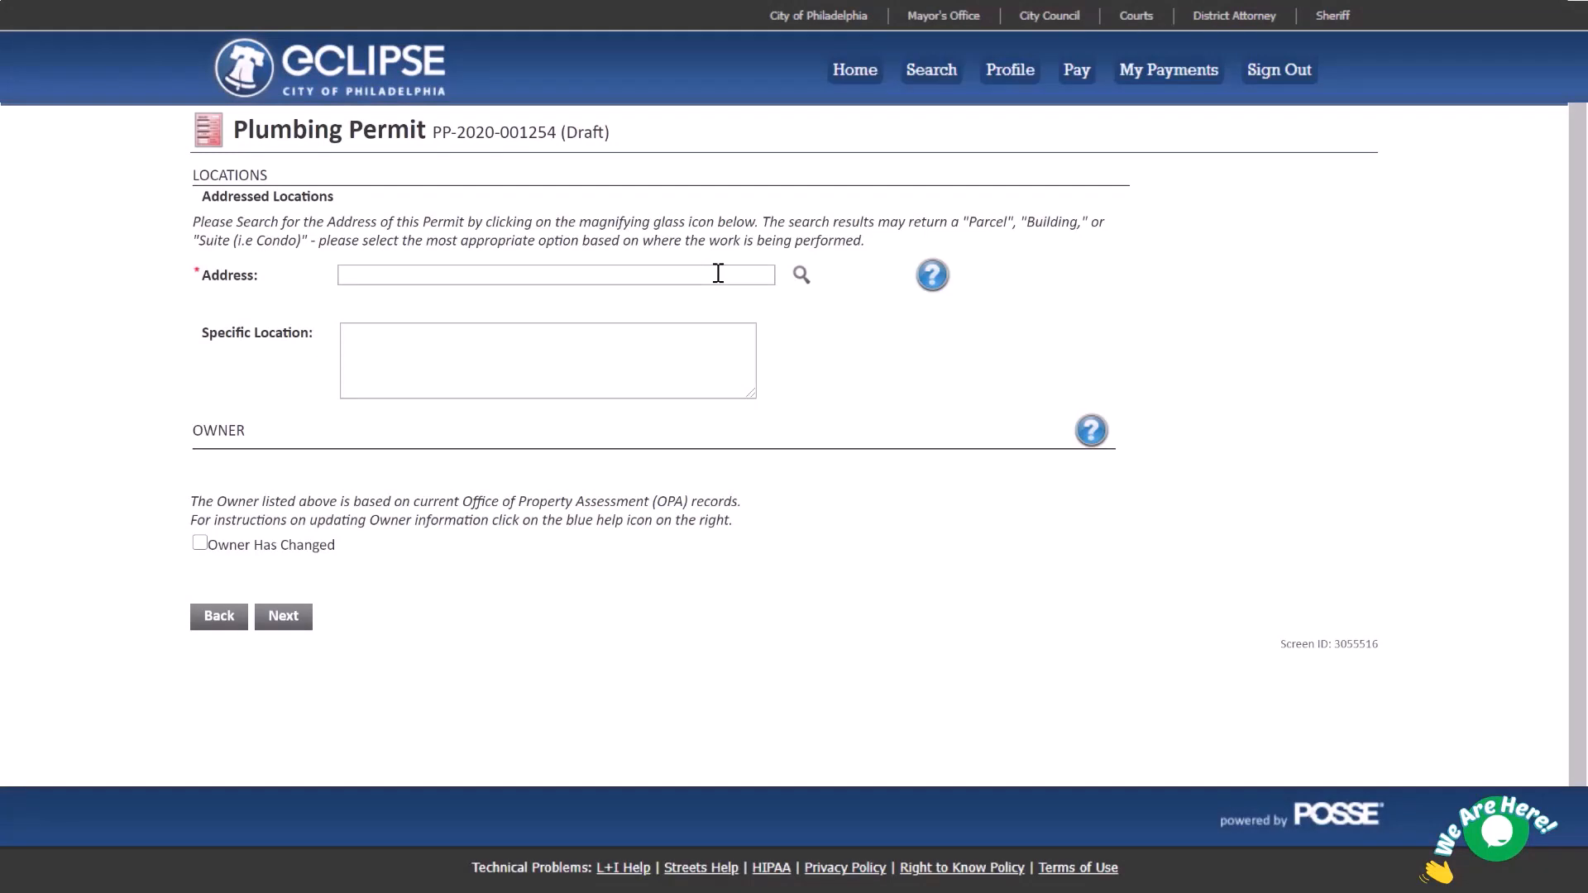
left_click(753, 277)
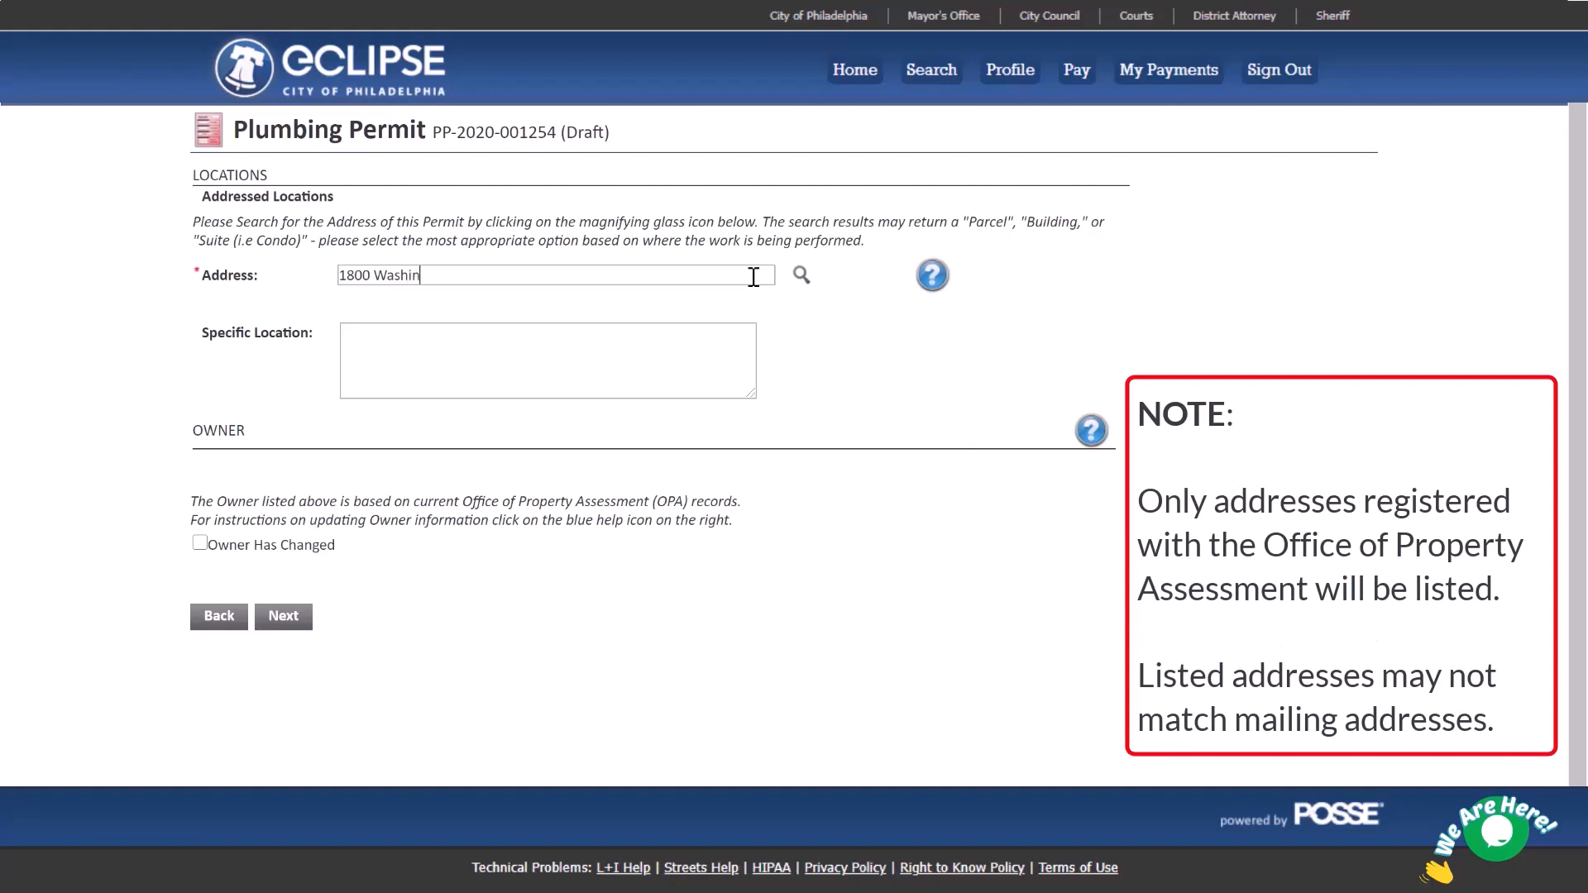
left_click(799, 276)
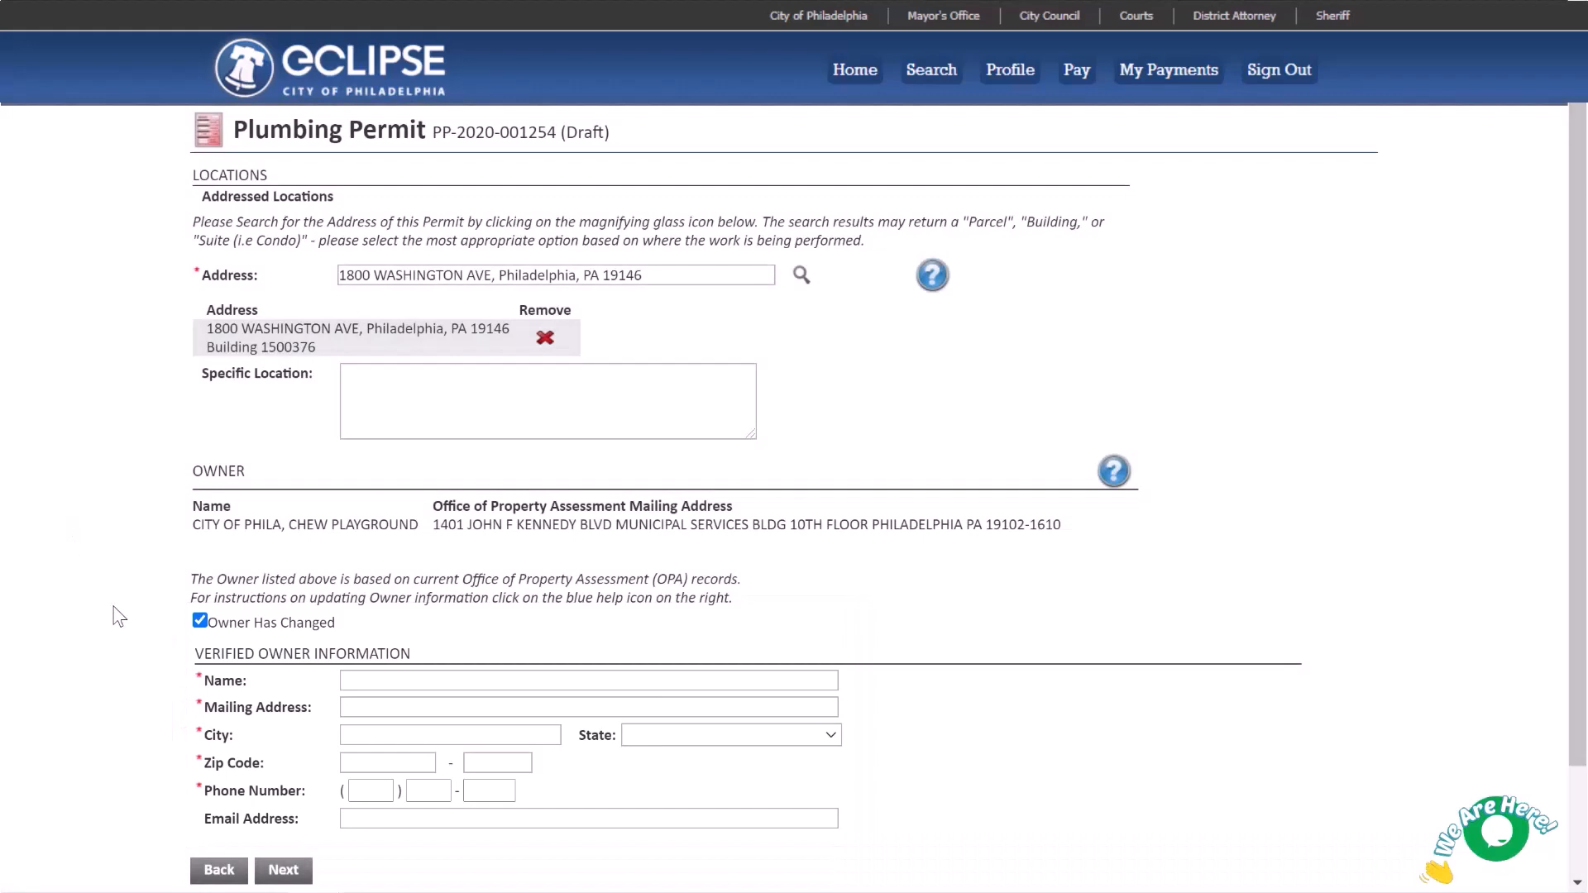
left_click(200, 622)
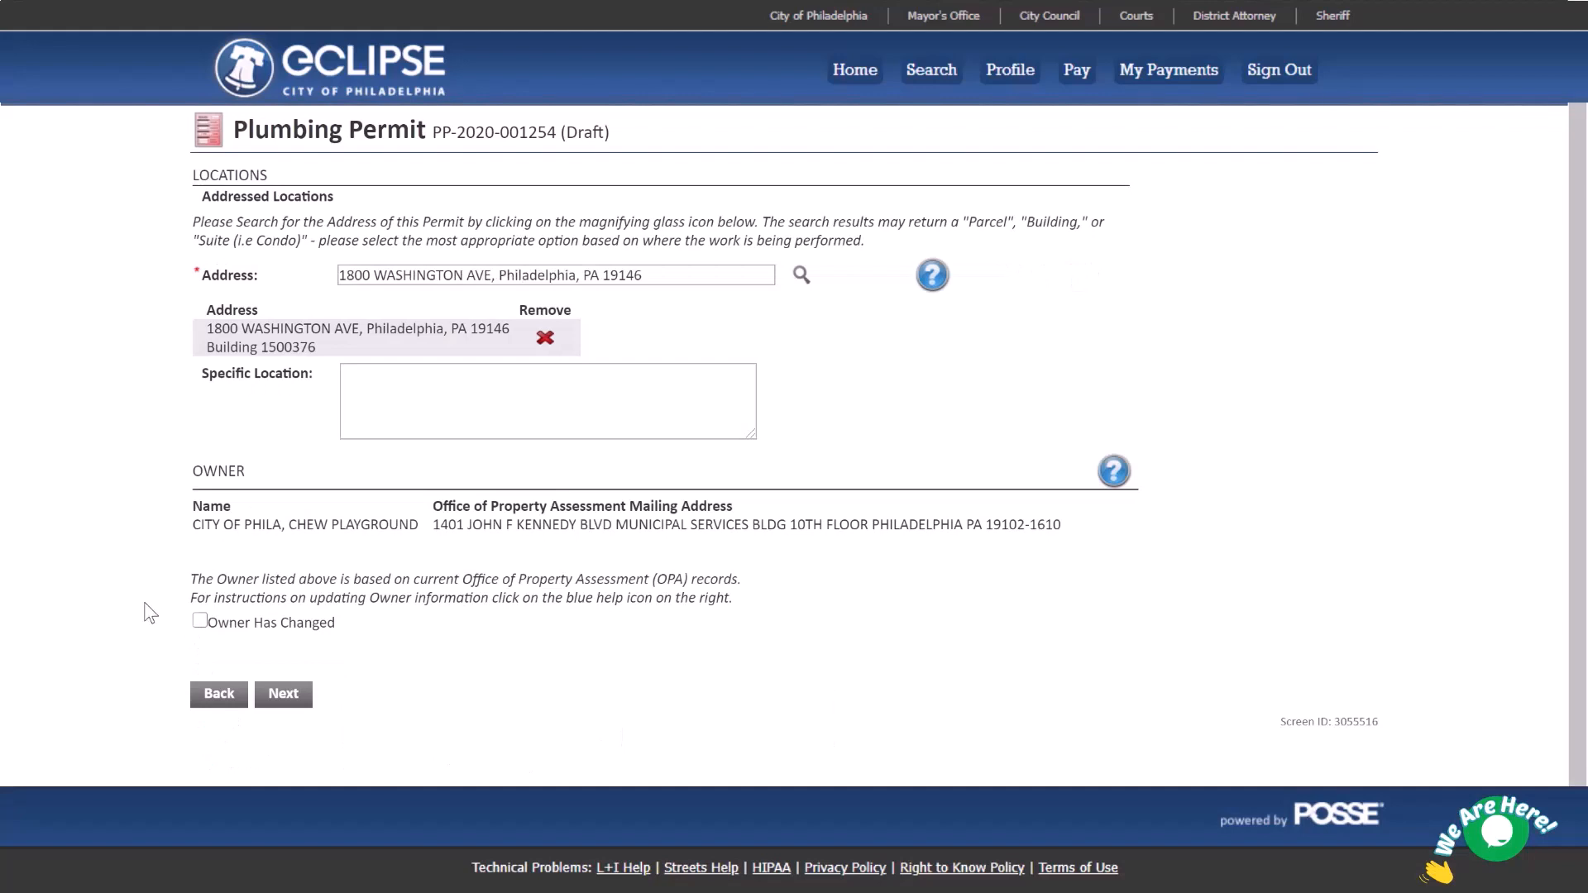
left_click(283, 695)
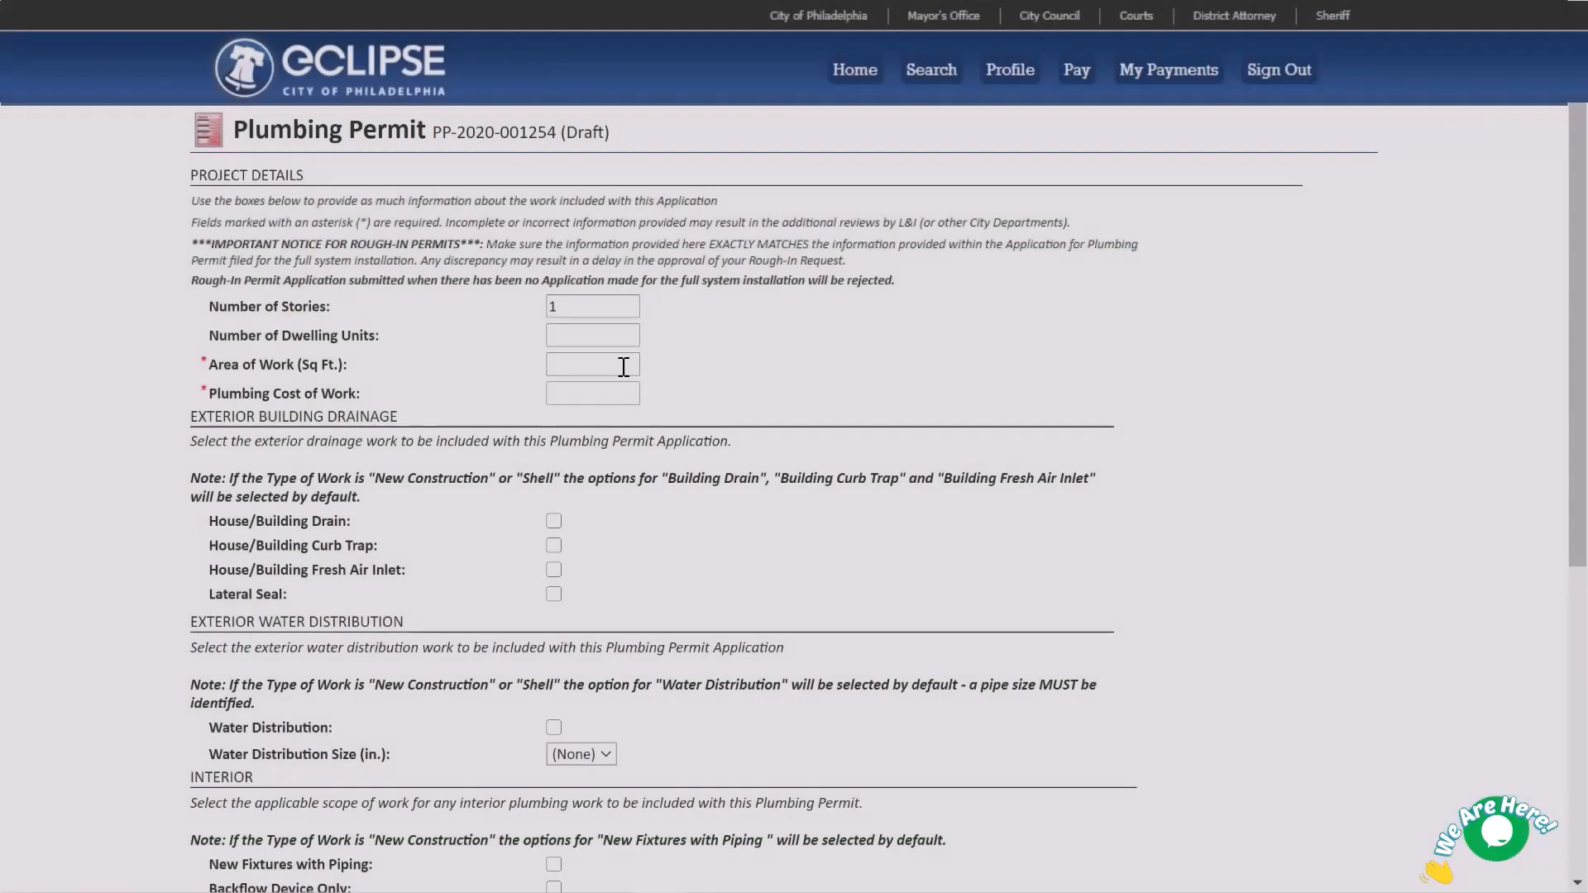
Enter 3 stories, 3 units, 1500 sq ft area and a 6000 plumbing cost.
key("BackSpace")
type("3")
key("Tab")
type("3")
type("1500")
type("6000")
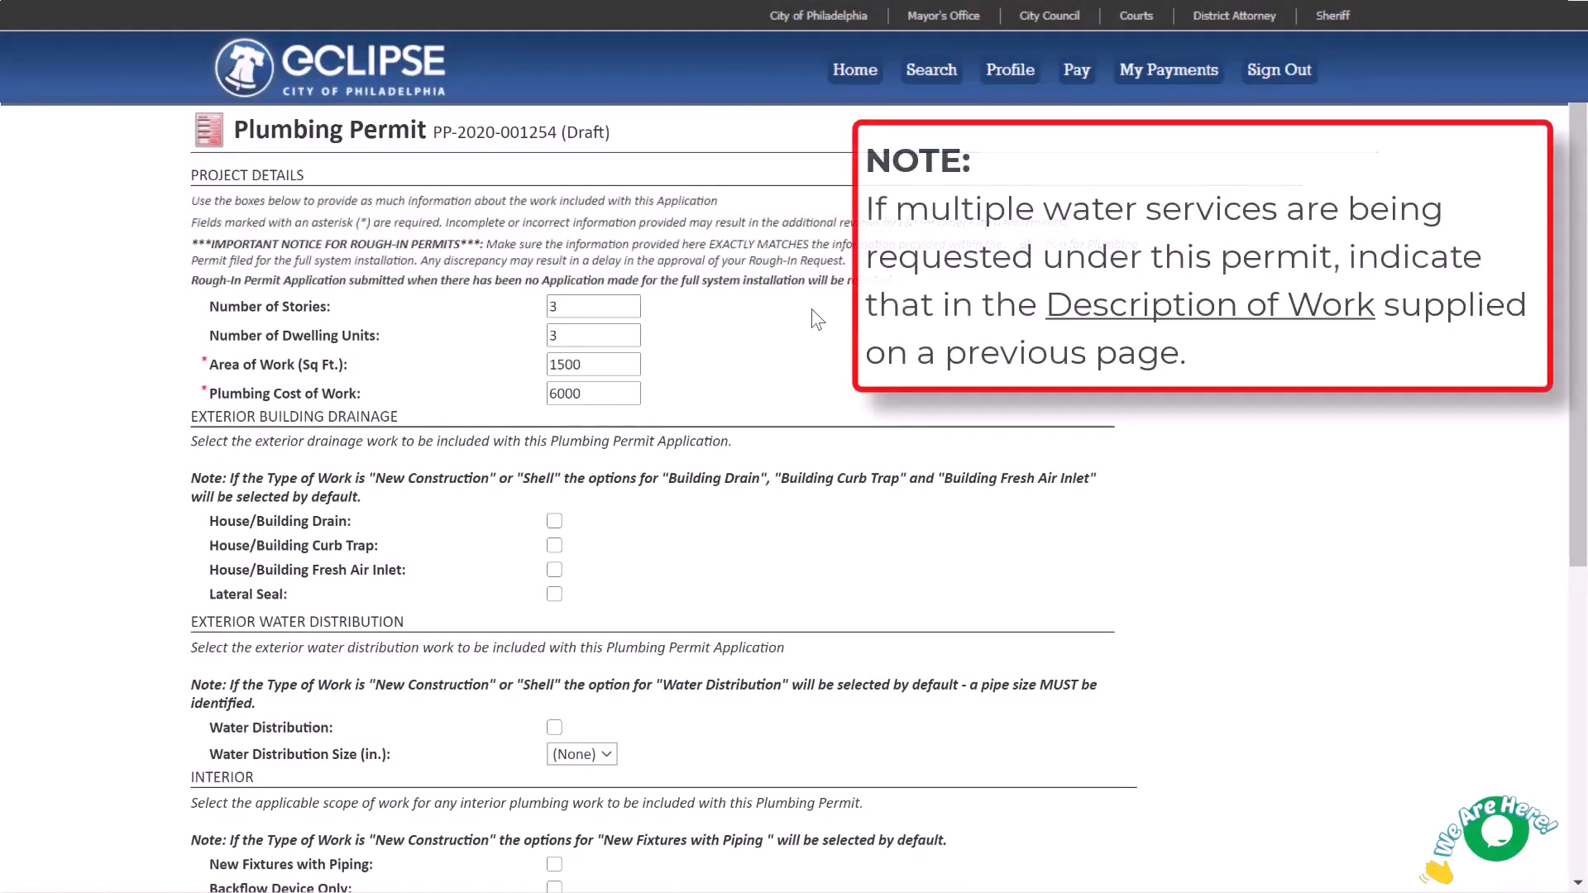
Select building drain, curb trap, fresh air inlet, 3/4 water distribution and fixture replacement with piping.
left_click(552, 521)
left_click(555, 546)
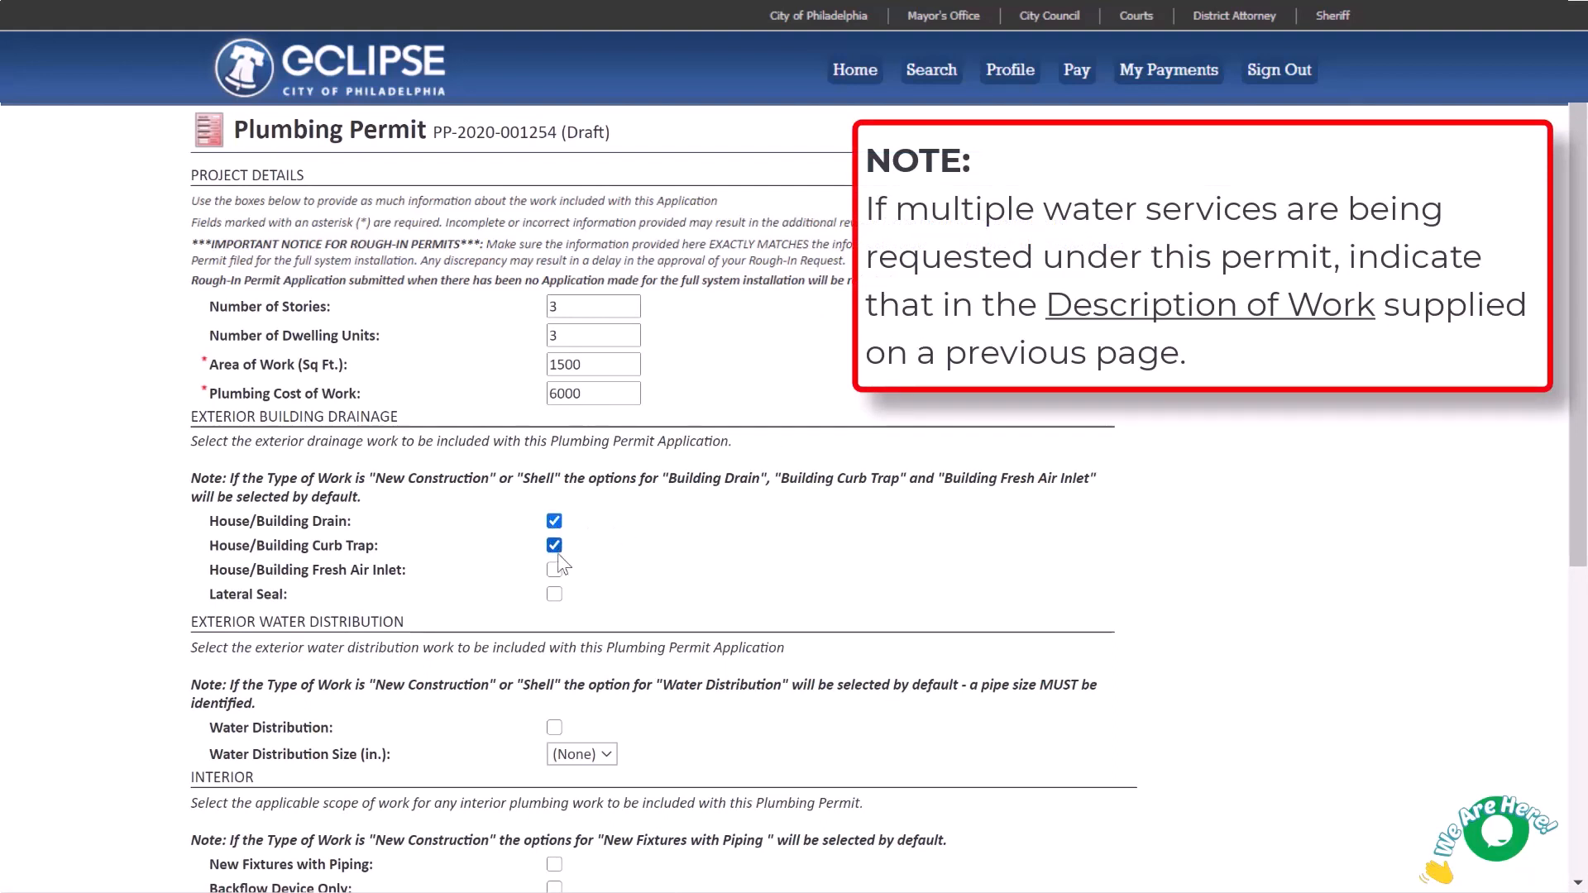
left_click(554, 570)
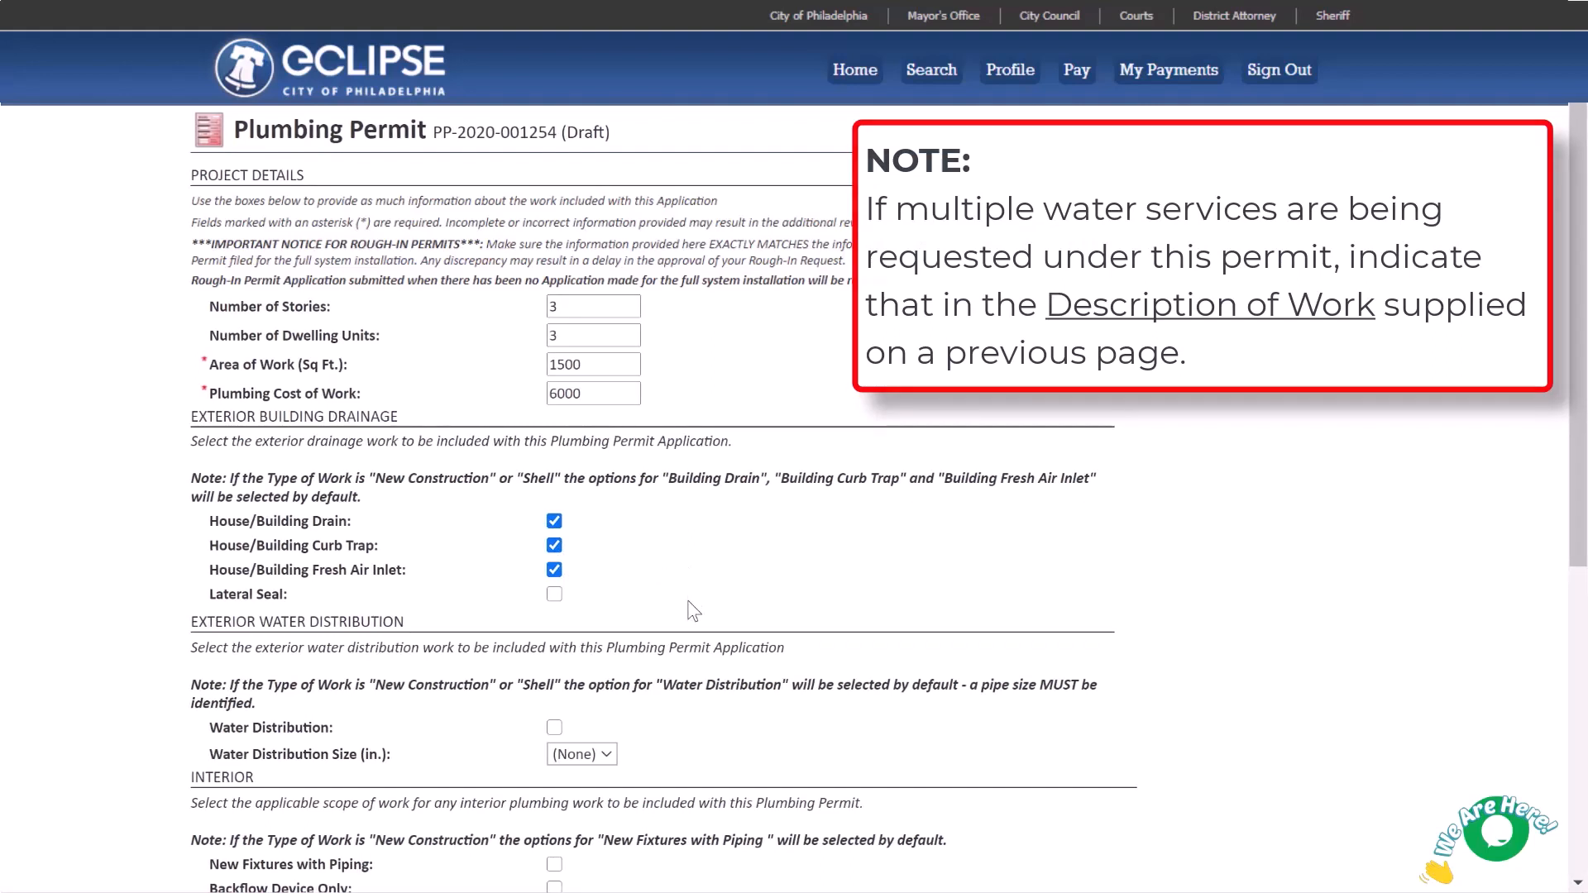
left_click(554, 727)
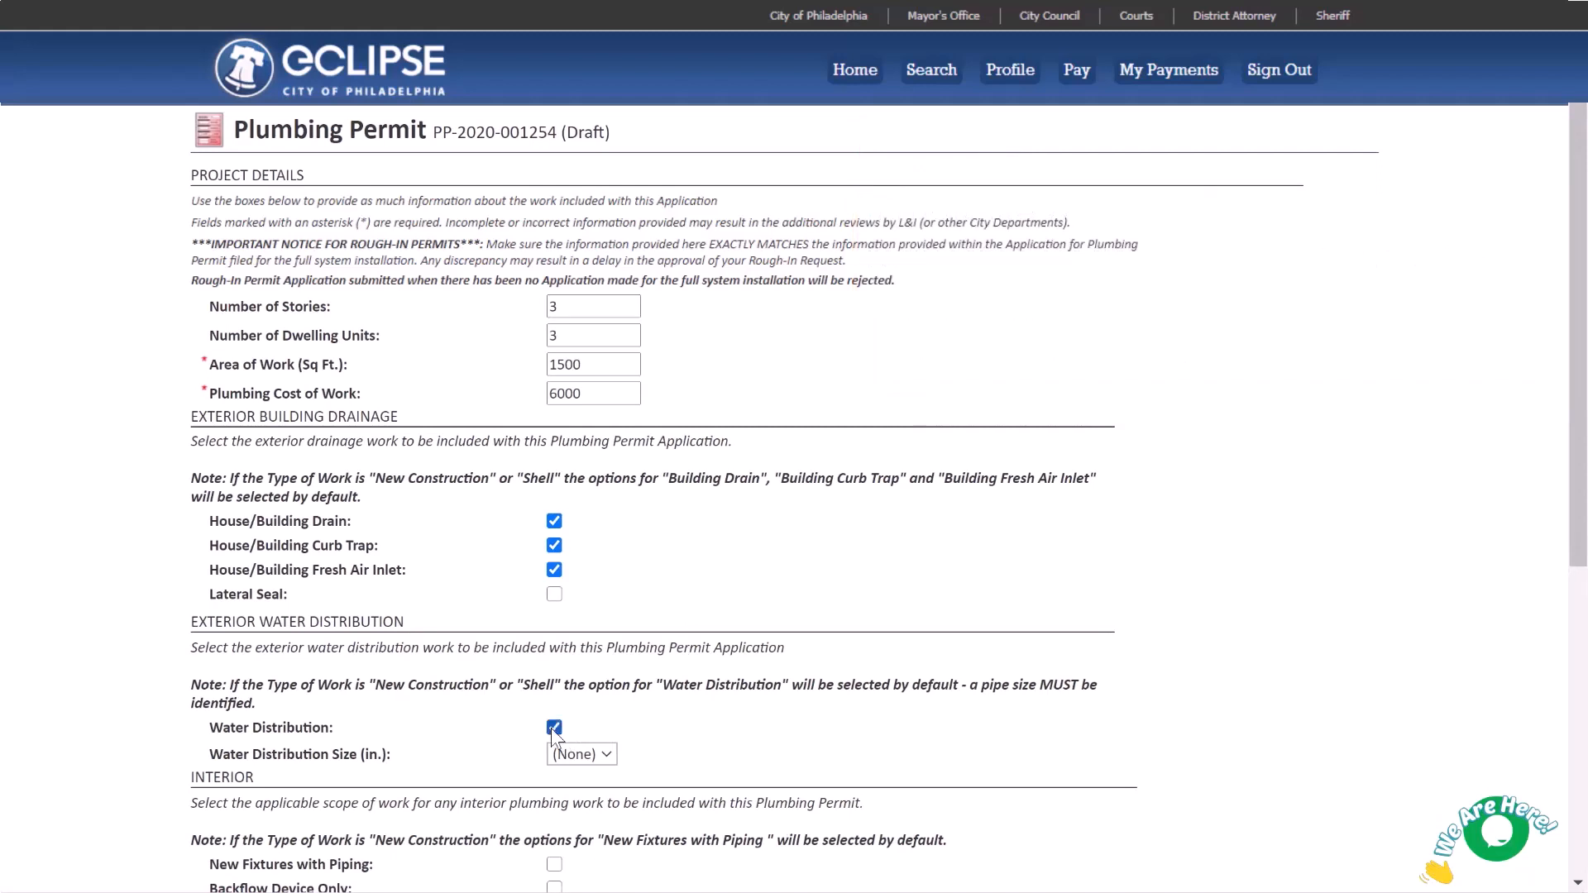
left_click(607, 755)
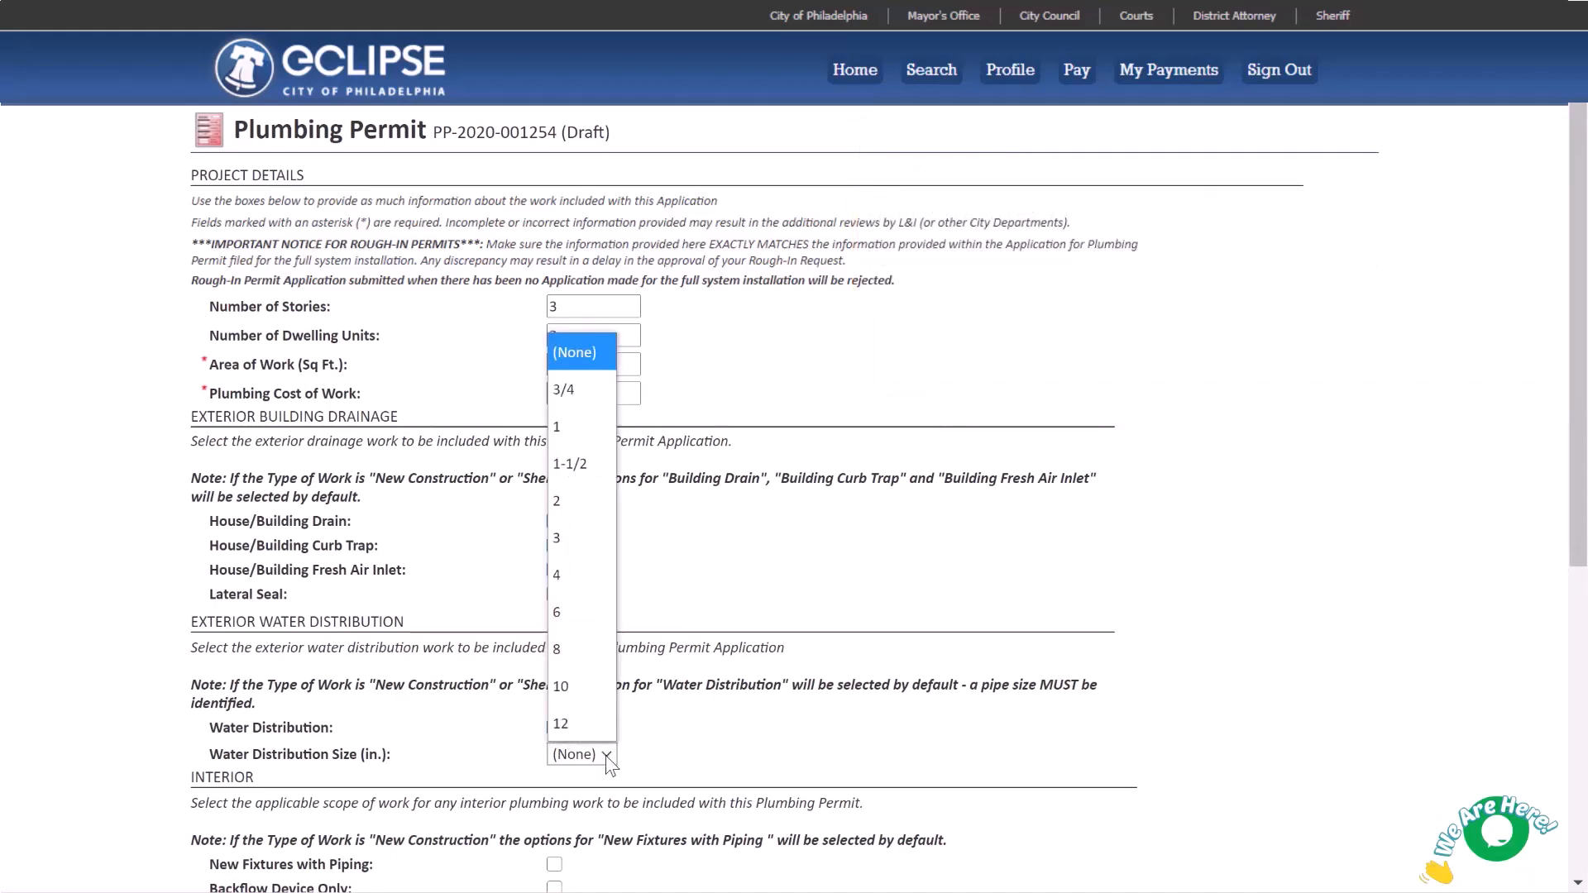
left_click(592, 404)
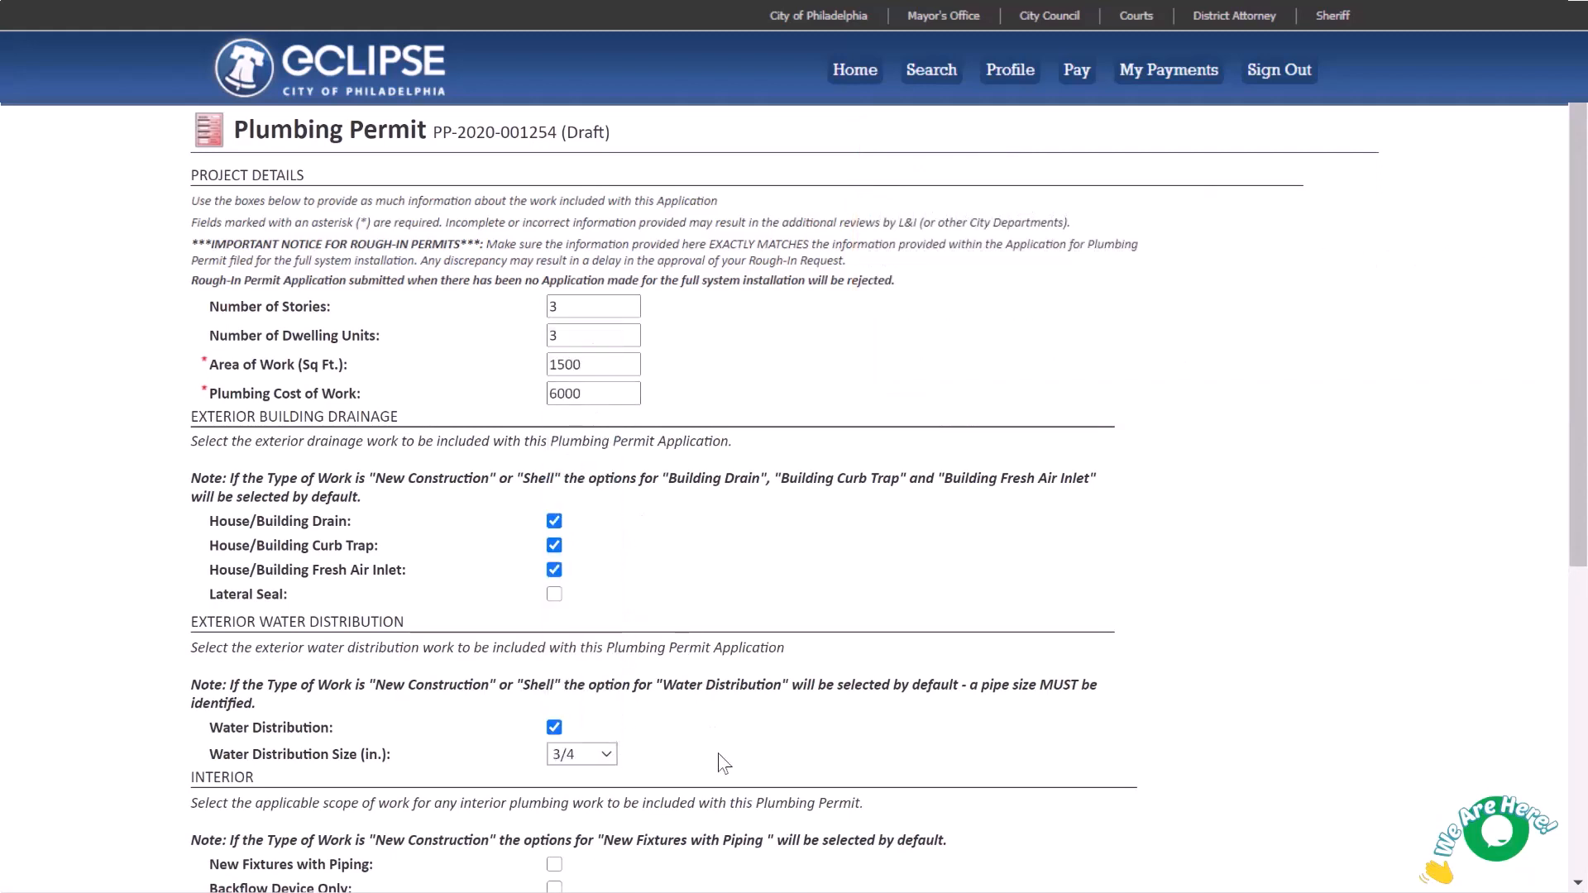
scroll(1263, 428, "down", 1)
scroll(1257, 420, "down", 5)
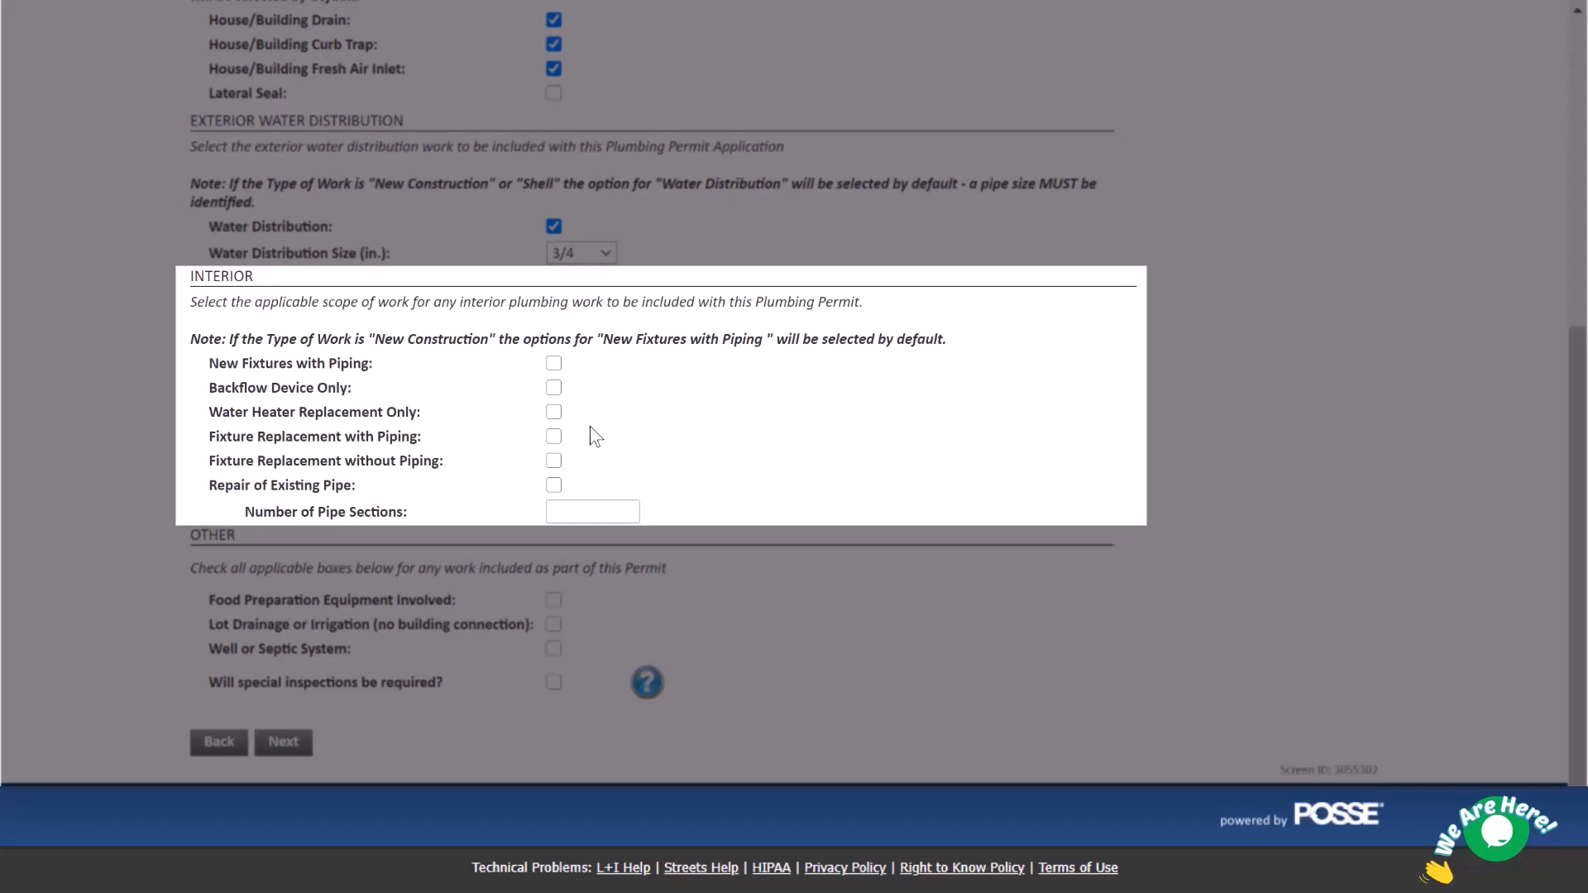
left_click(549, 438)
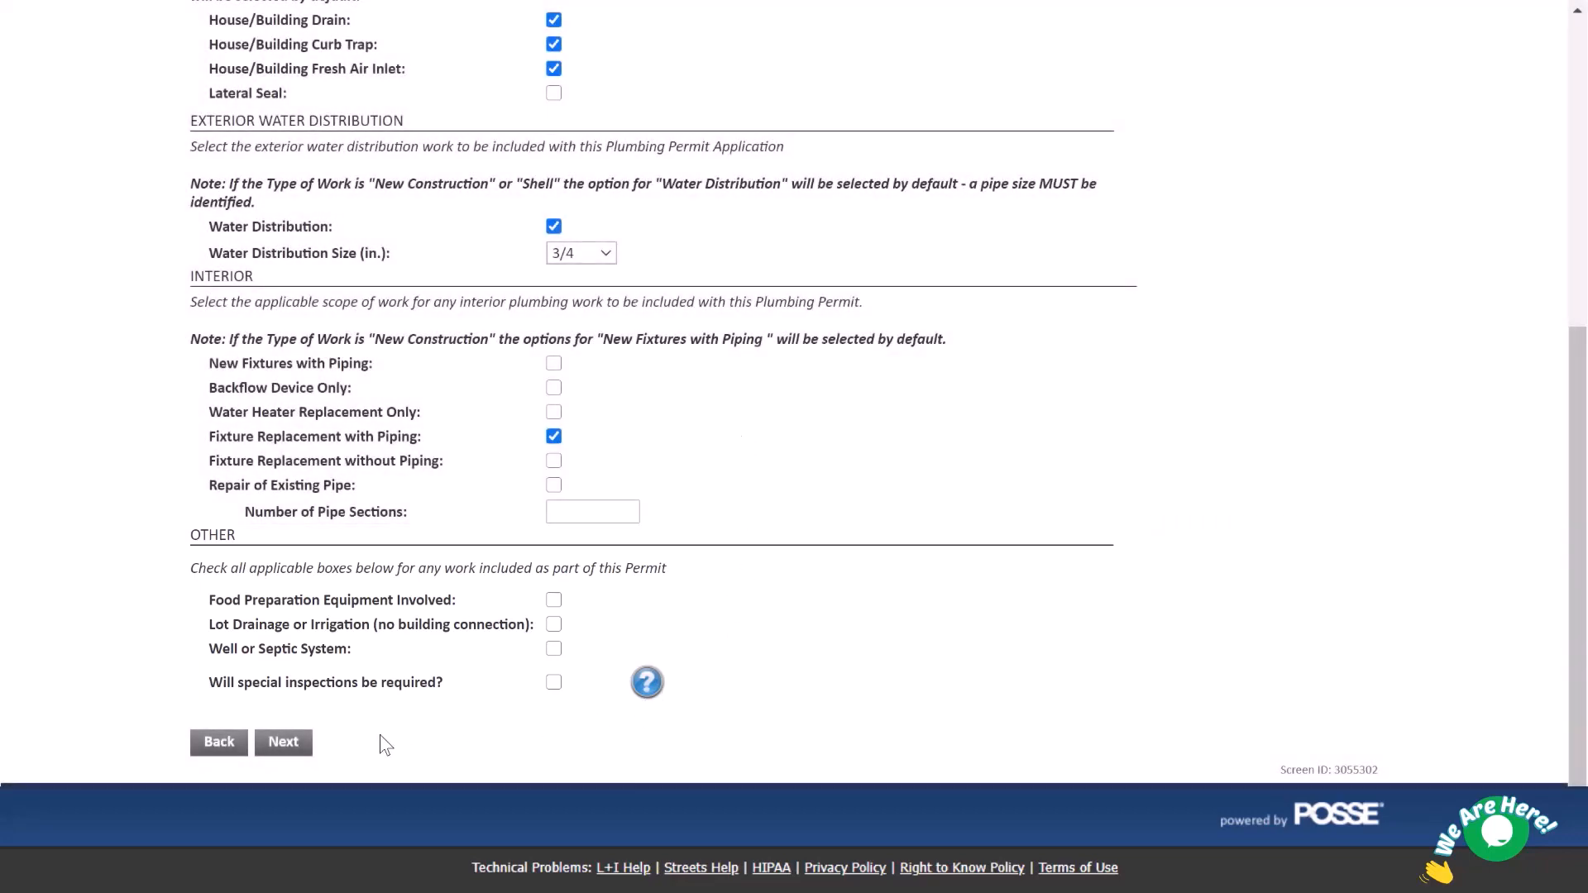
left_click(294, 744)
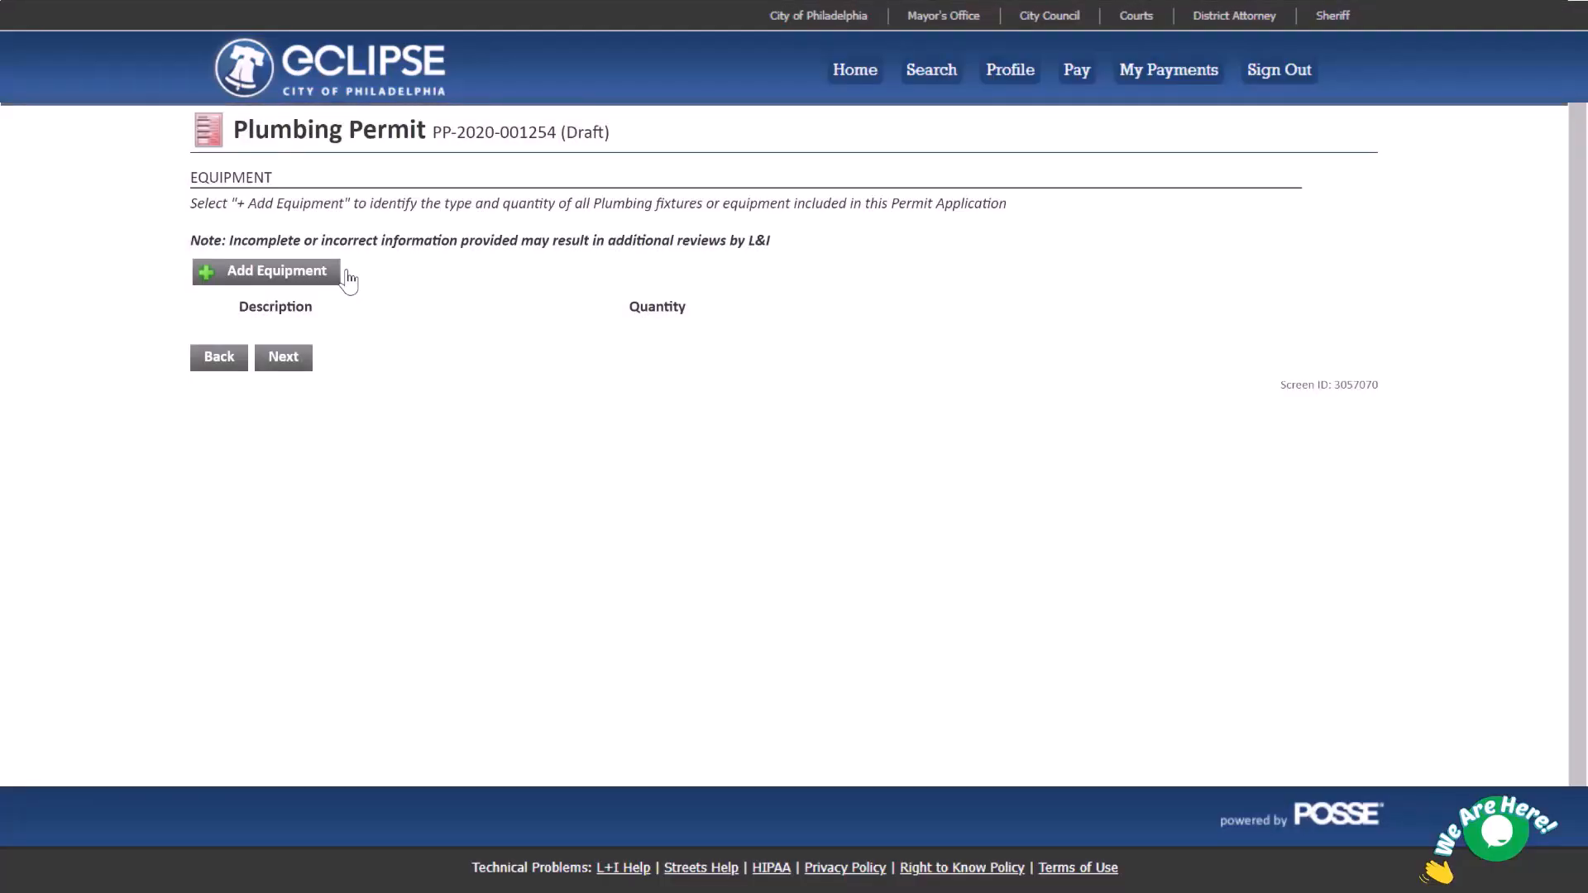
Add a Water Closet/ Urinal equipment line with quantity 3 and continue to Related Permits.
left_click(339, 277)
left_click(413, 334)
key("w")
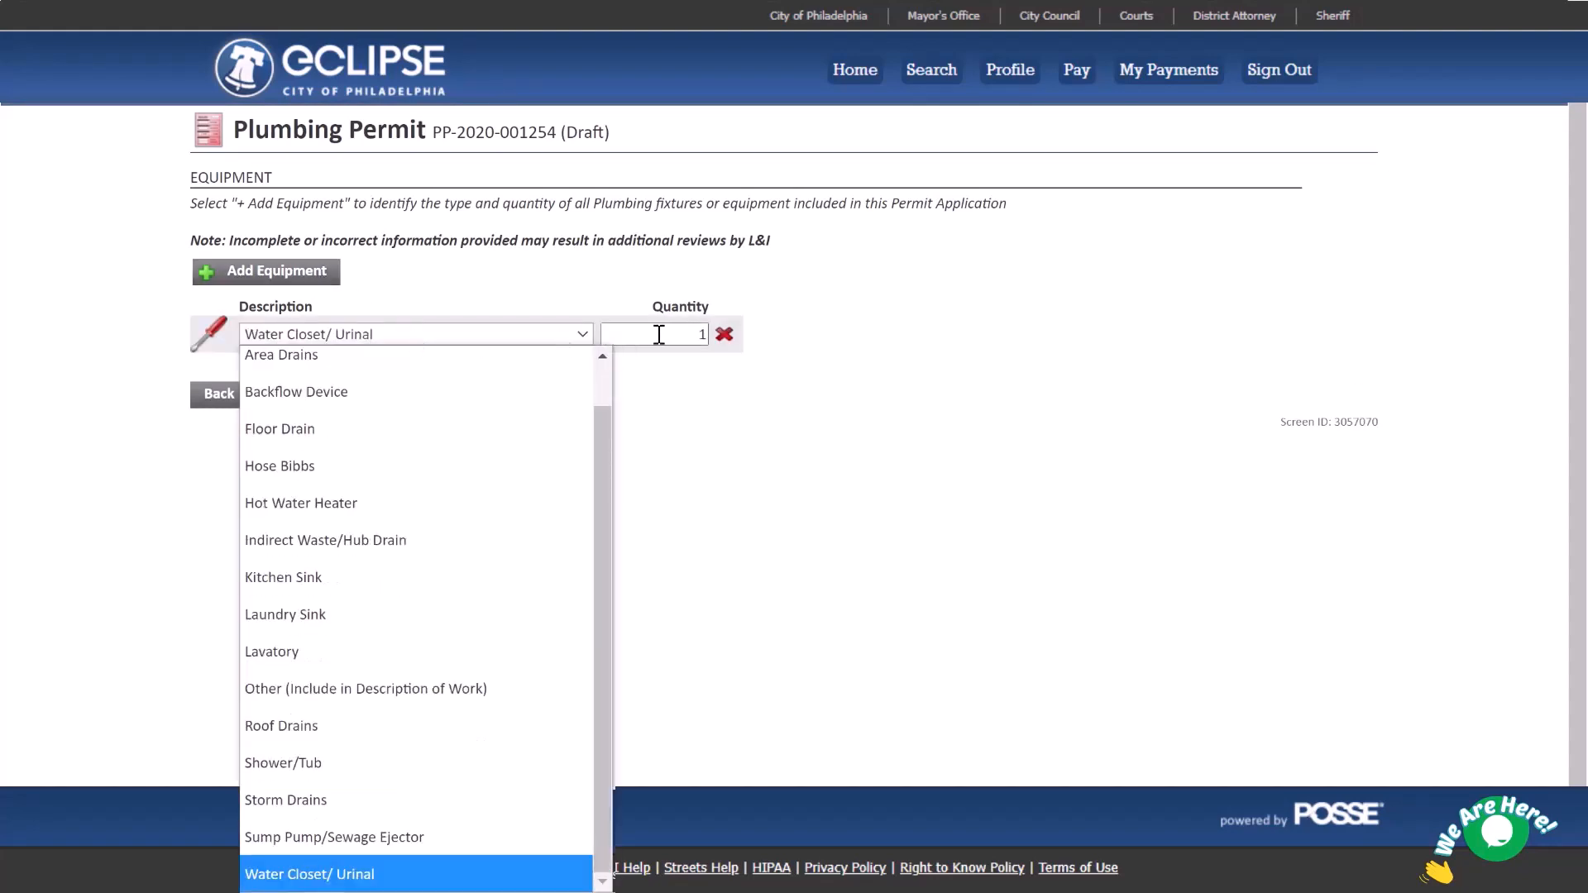
key("Tab")
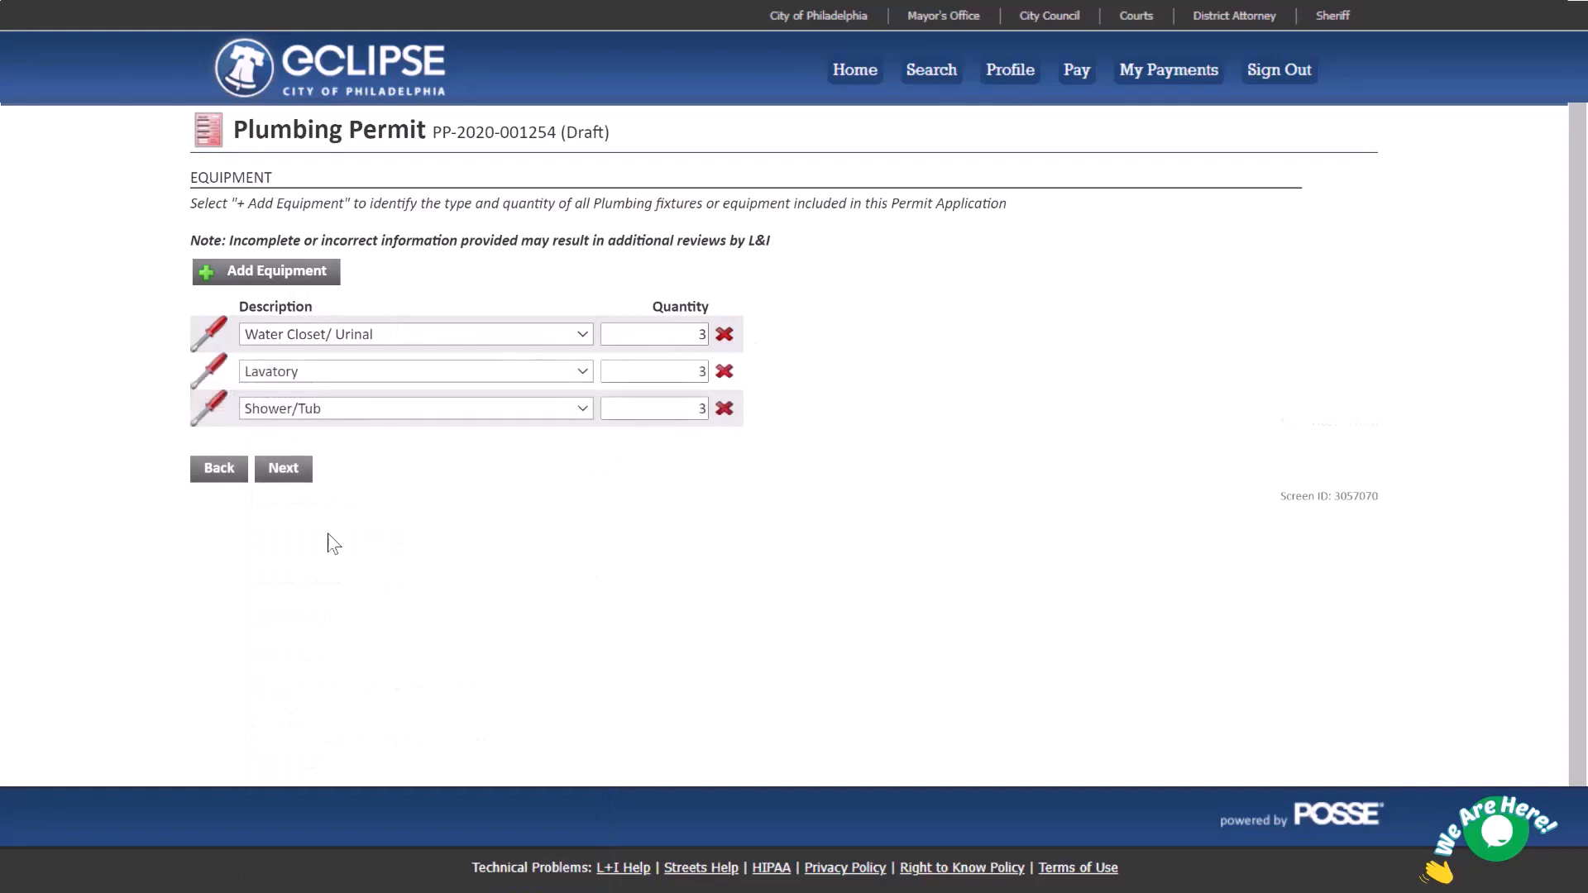
left_click(278, 471)
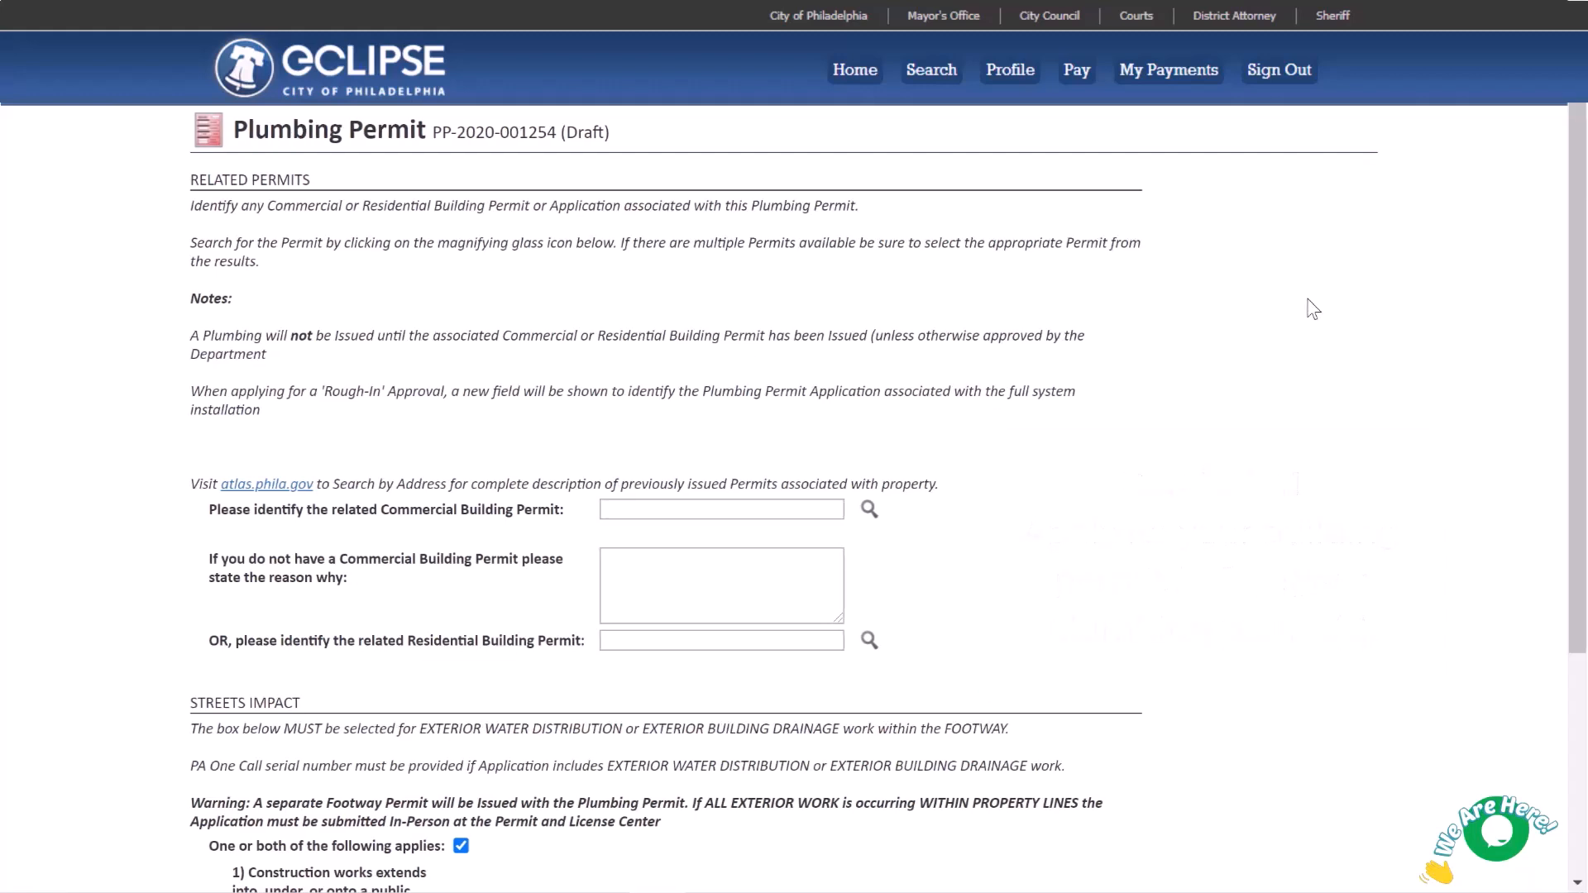
left_click(868, 509)
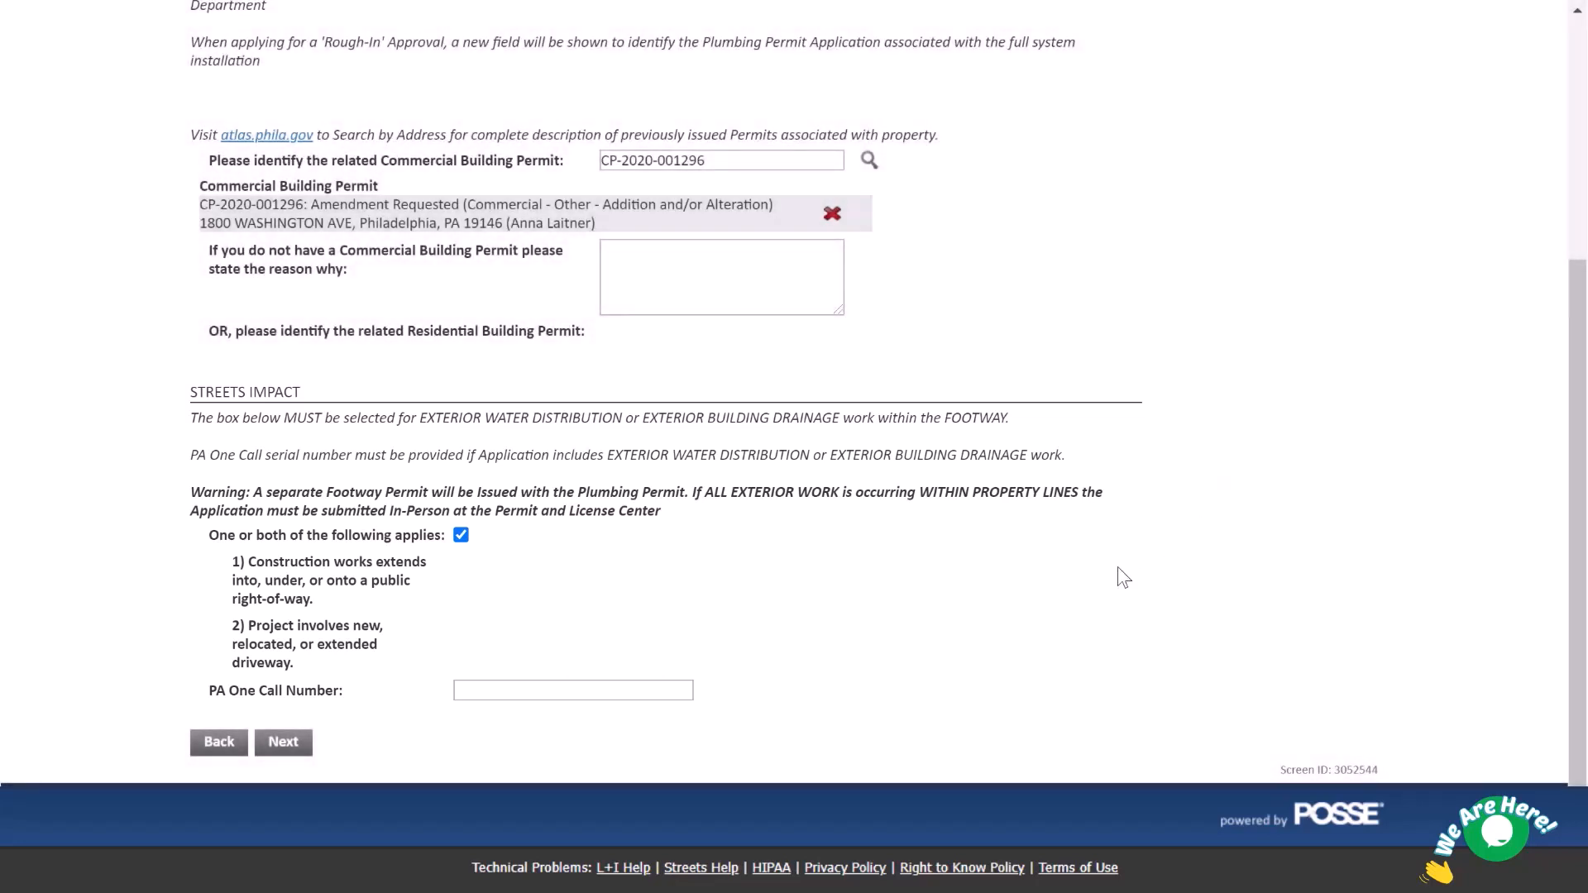
left_click(670, 688)
key("ctrl+v")
left_click(283, 742)
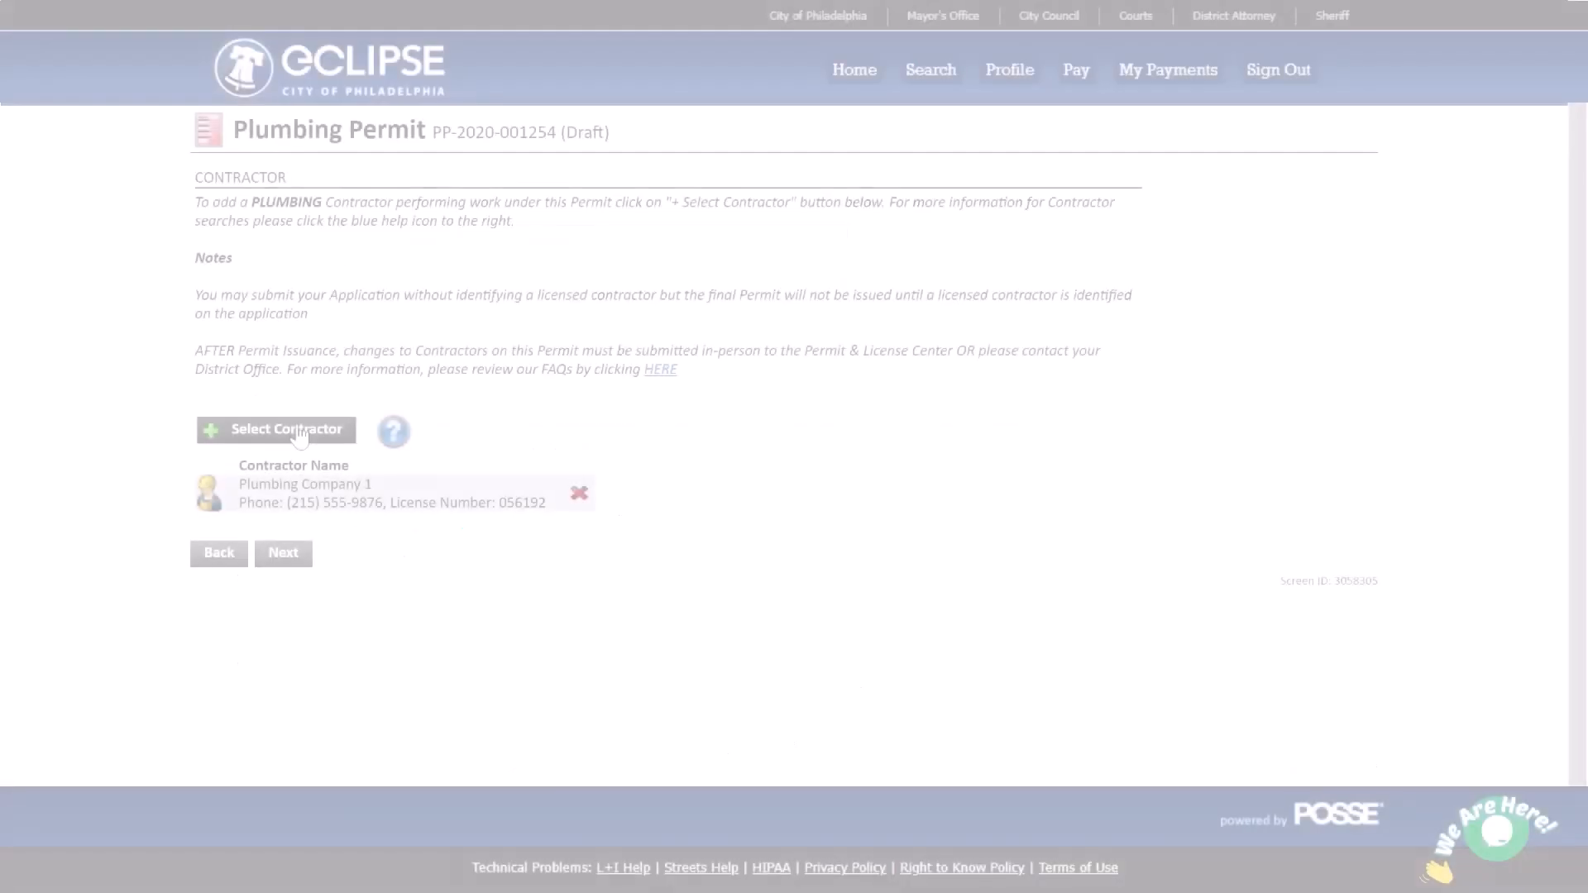
left_click(299, 434)
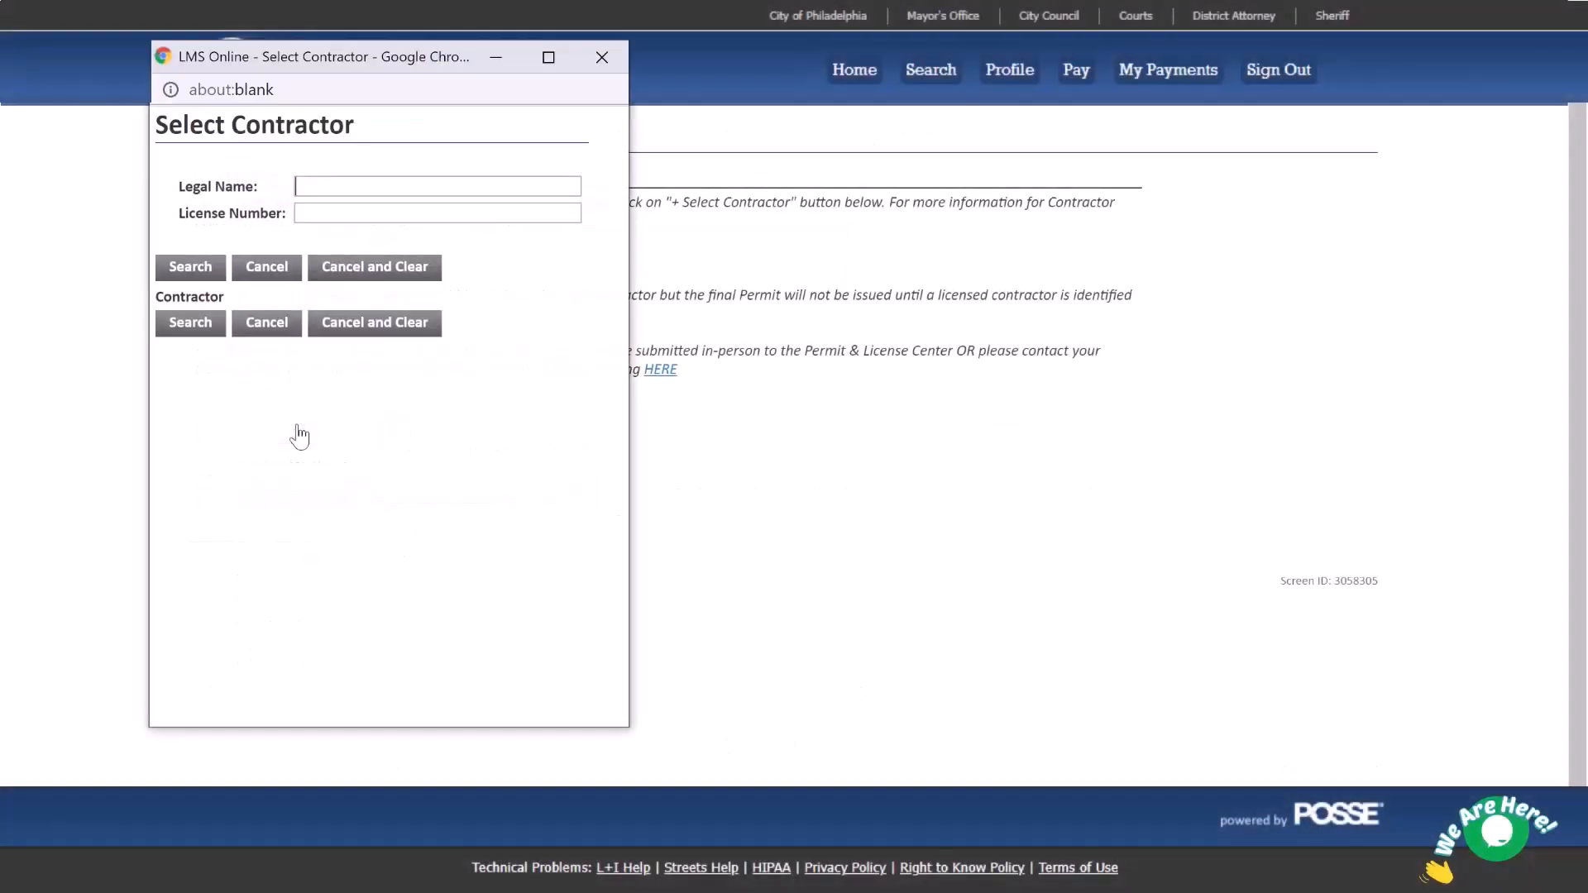
type("City of Philadelphia")
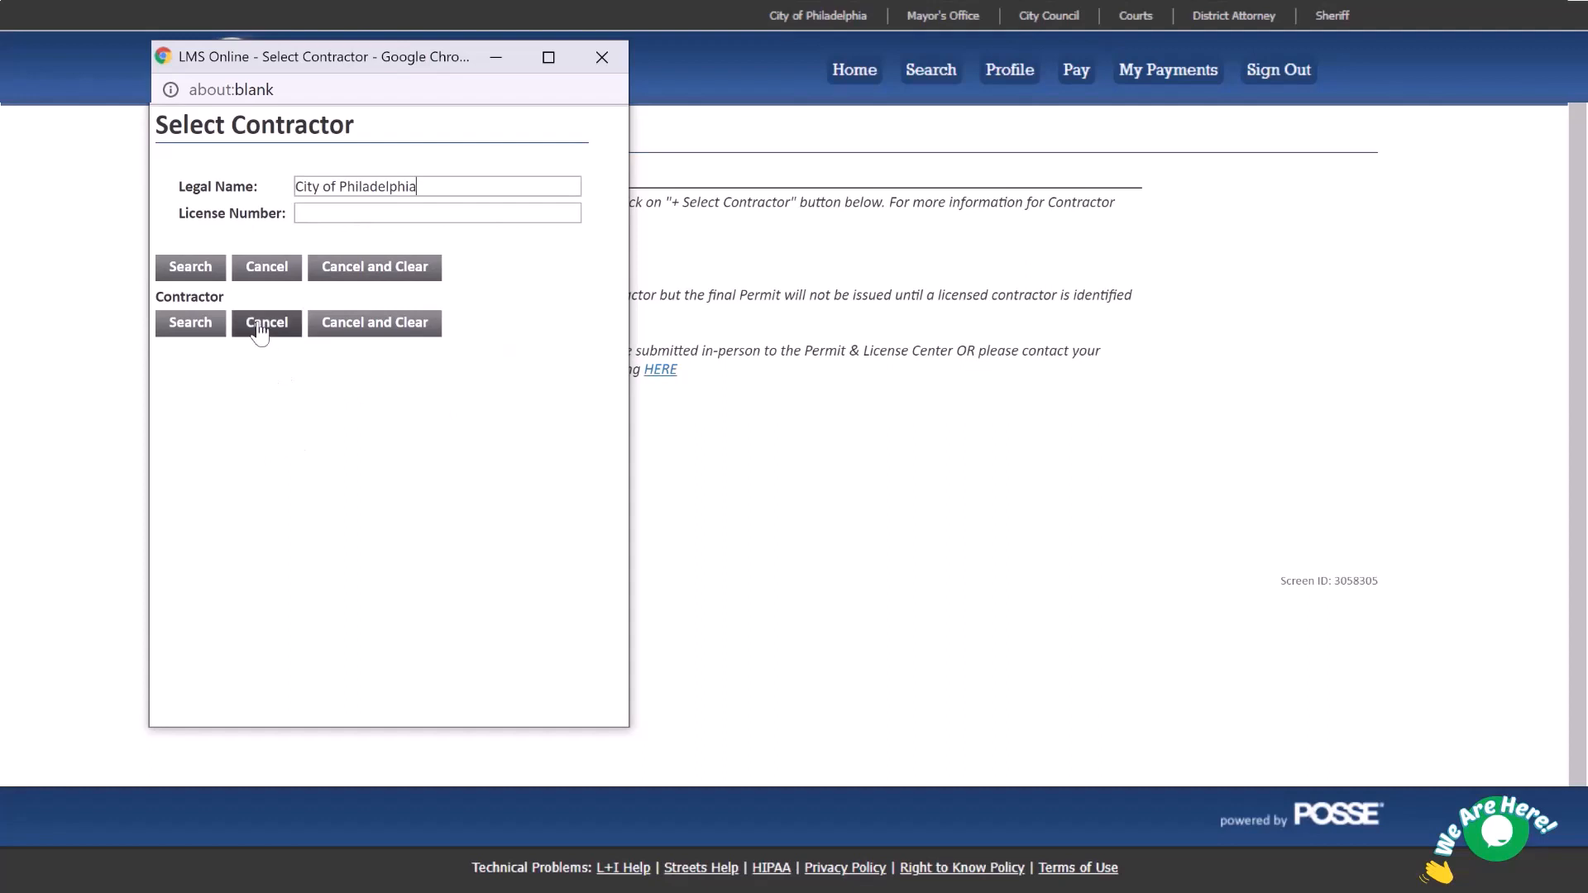
left_click(202, 268)
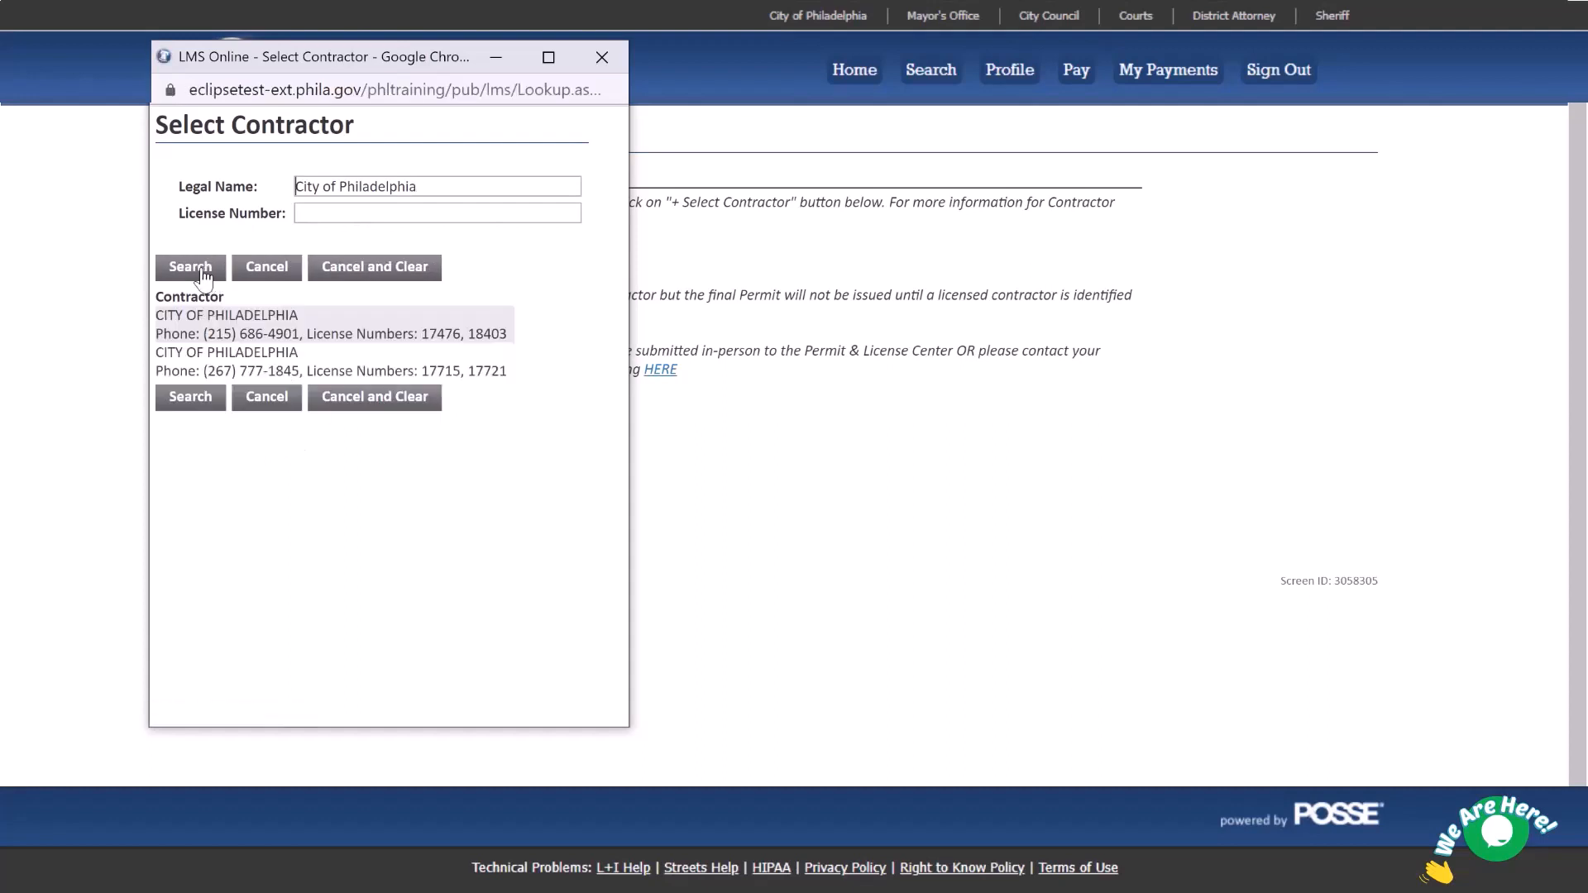
left_click(263, 268)
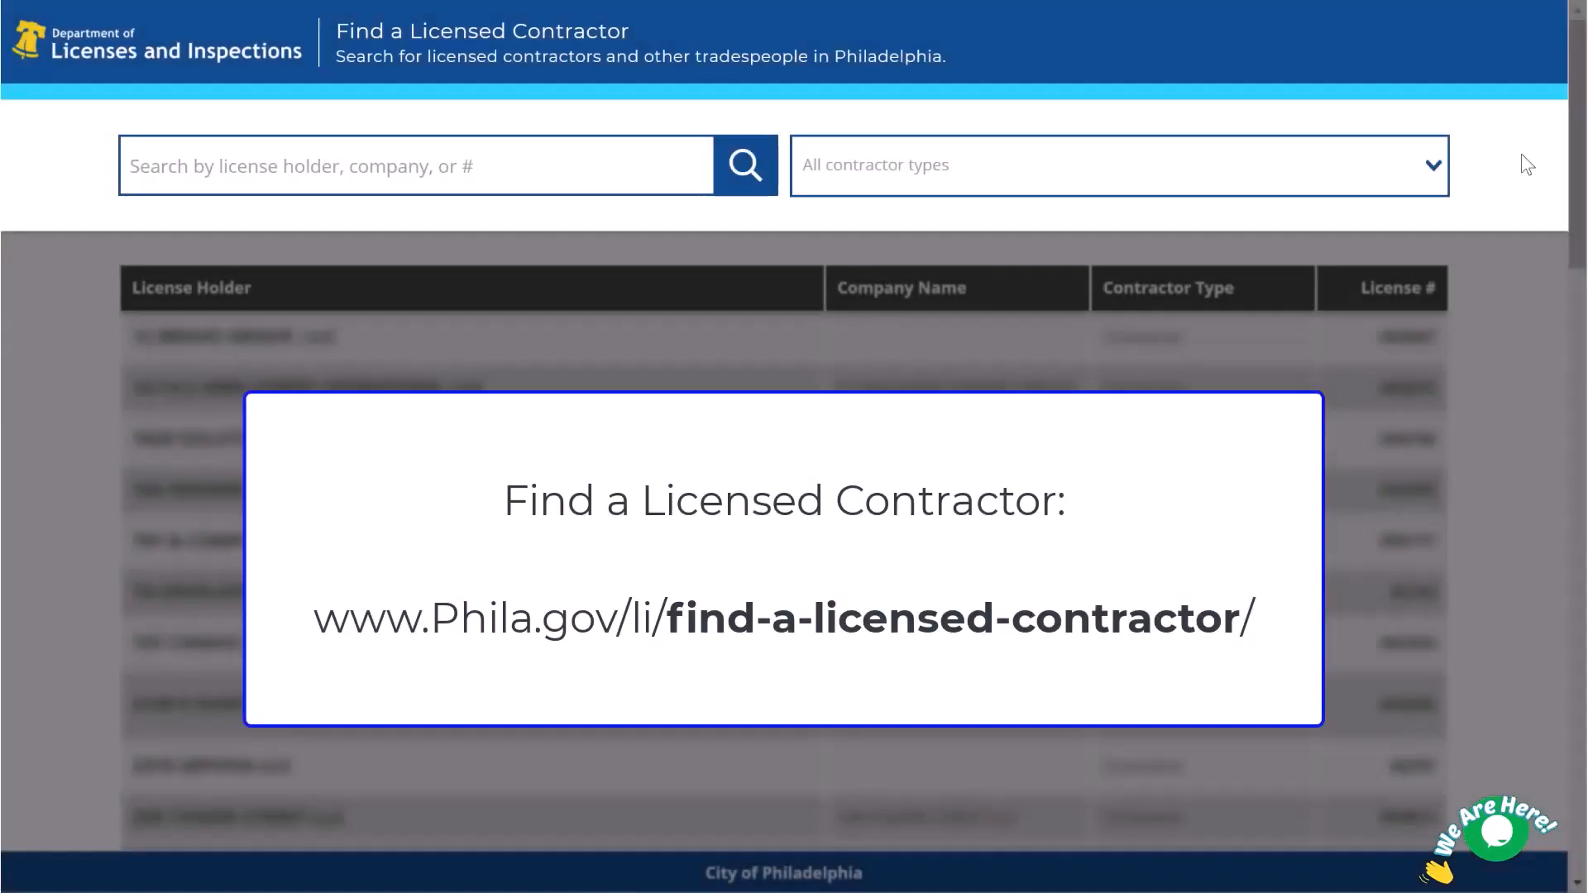
Filter the licensed contractor results to the Plumber Master (652) contractor type.
left_click(1376, 165)
type("Plumber Master")
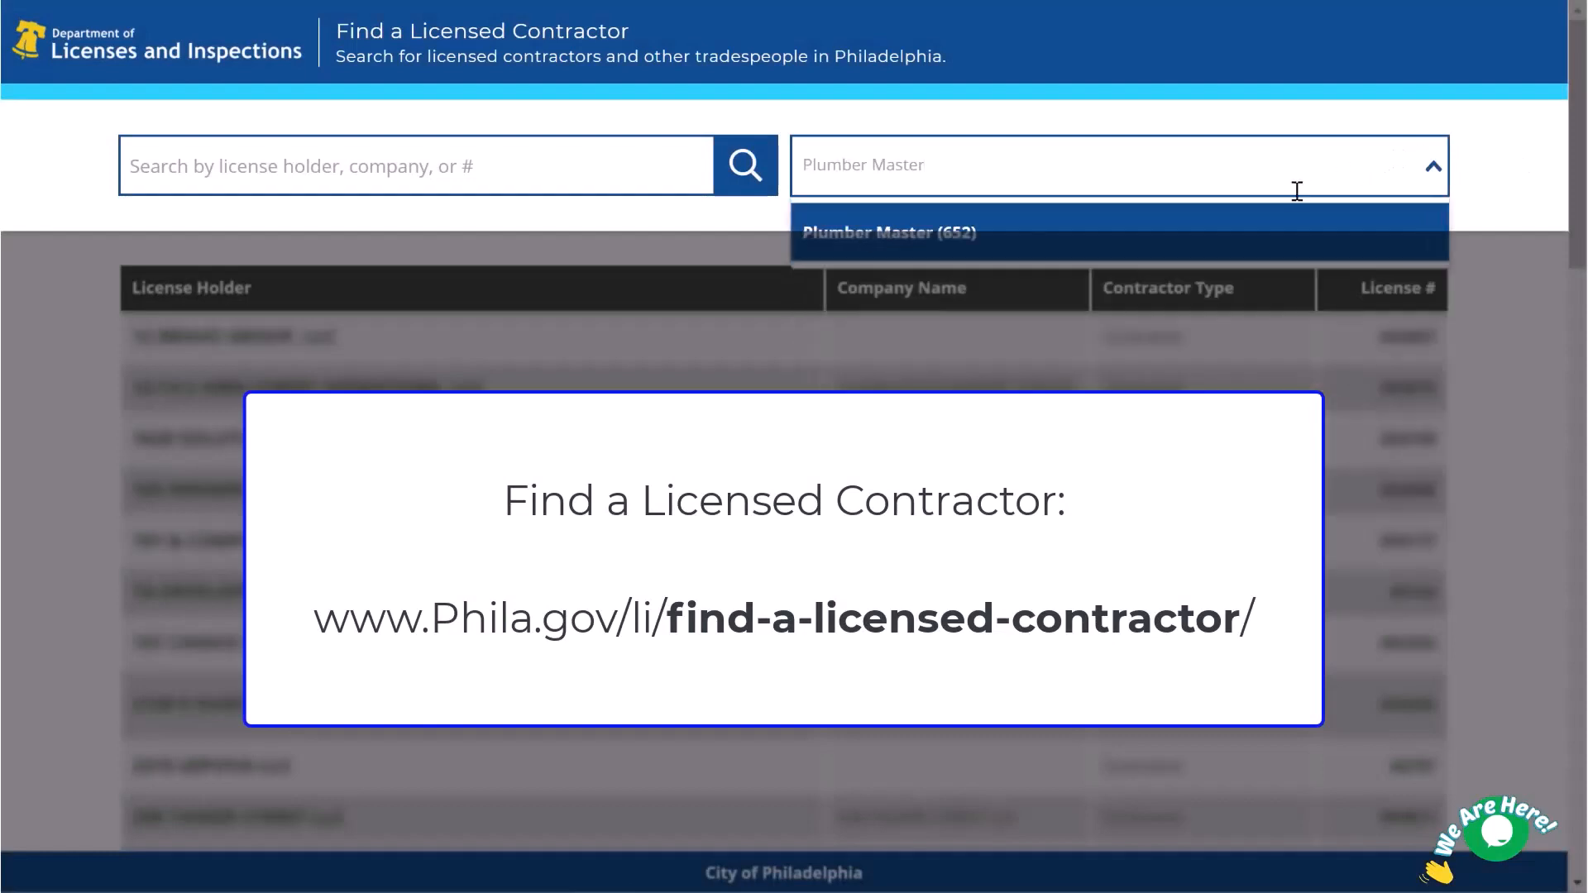
left_click(1283, 241)
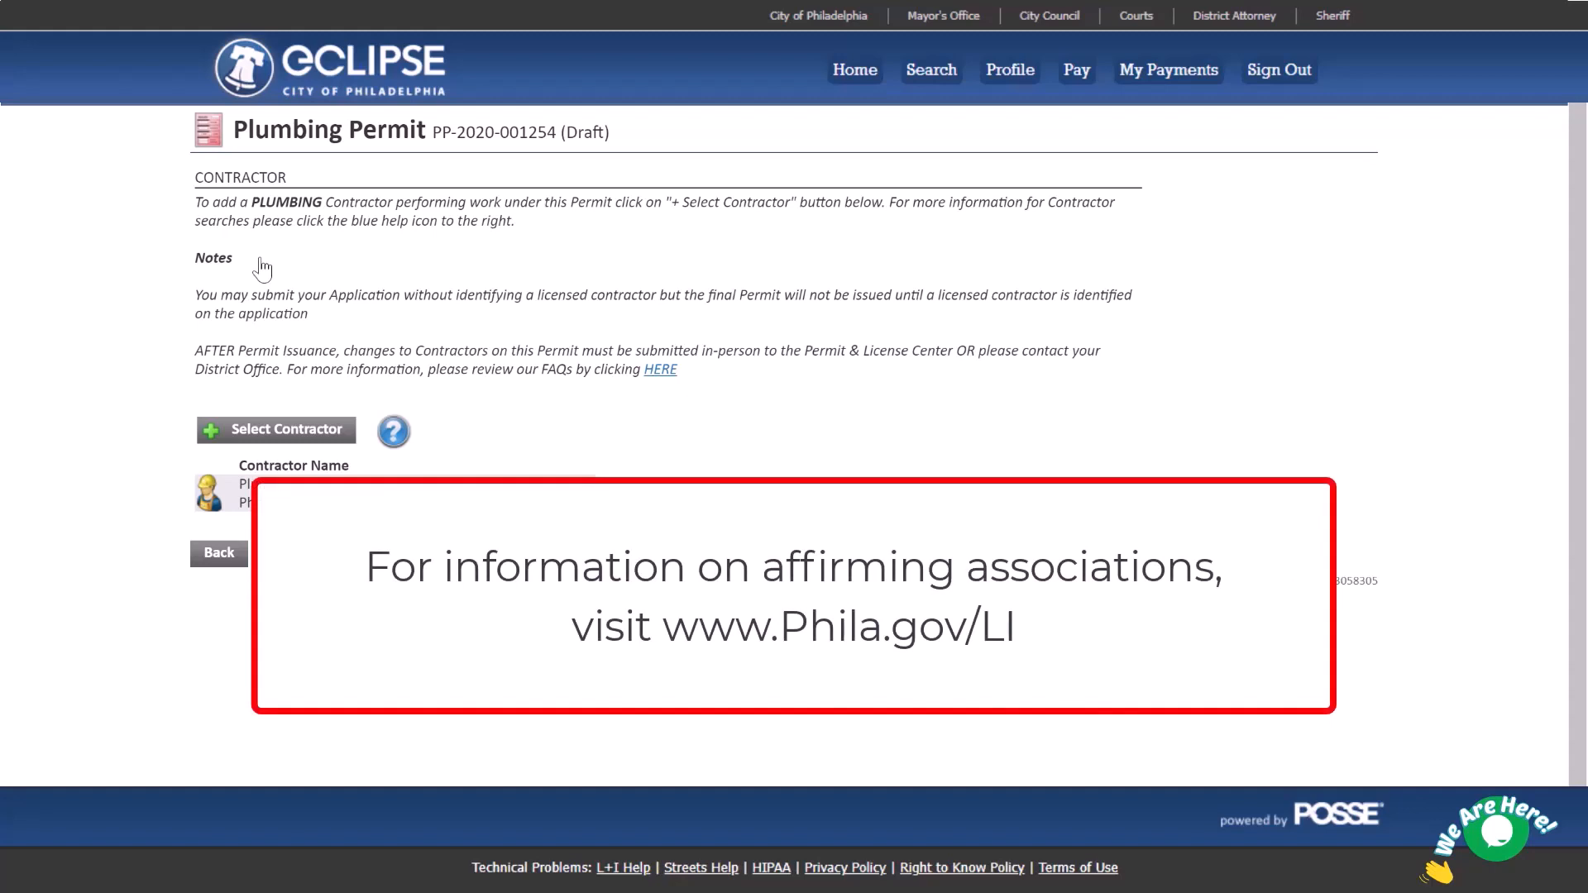
Continue past the Contractor and Subcontractors pages without changes to reach the attachments step.
left_click(296, 558)
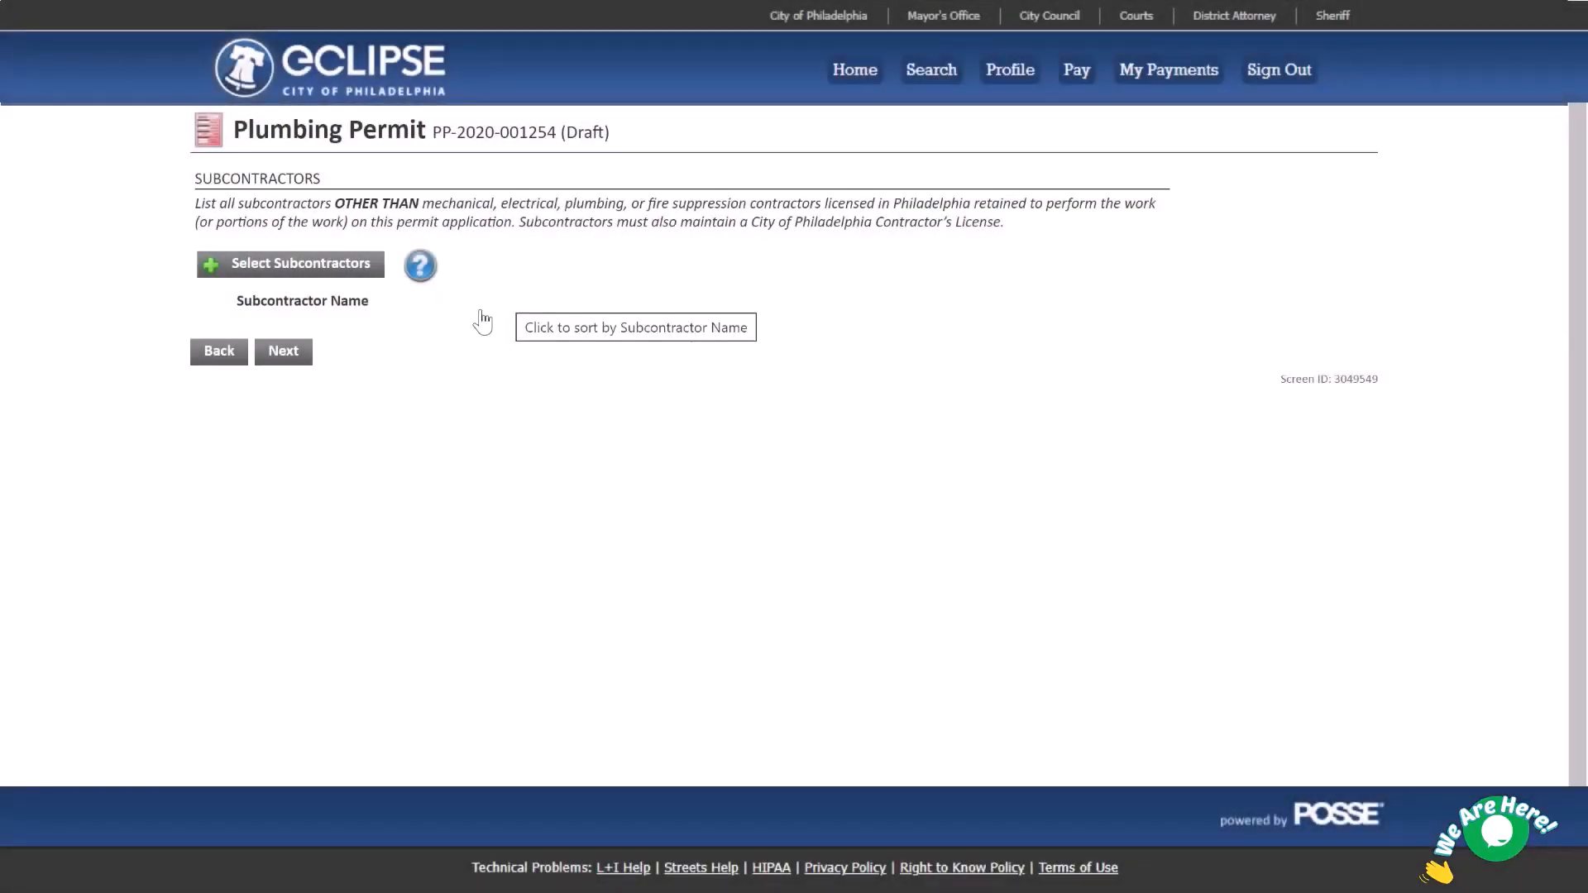
left_click(286, 353)
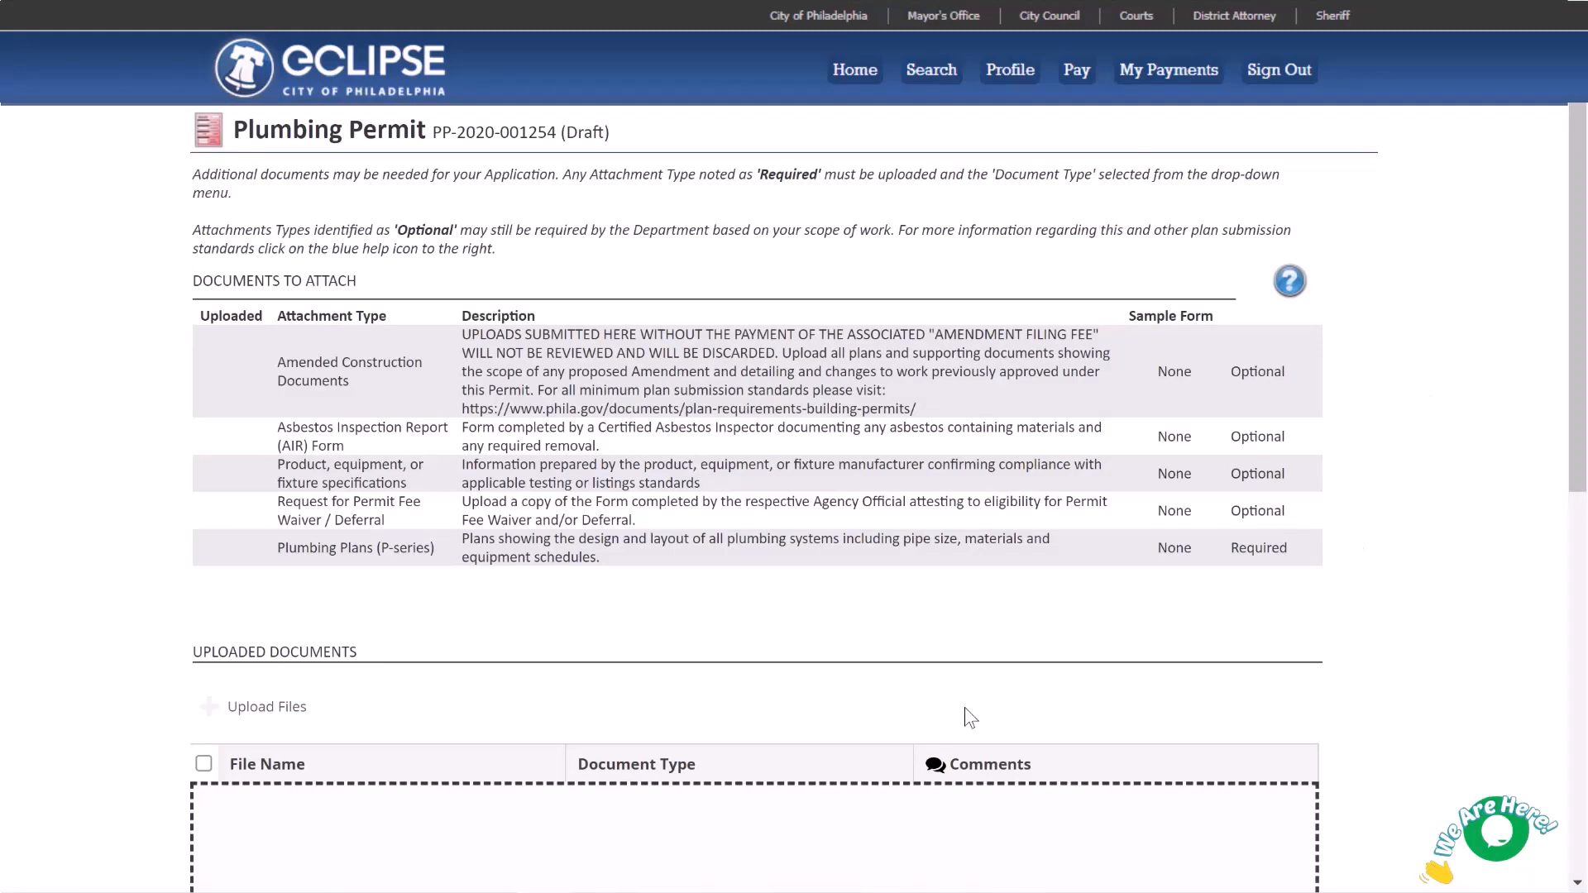
Upload Asbestos Inspection Report Form.pdf as an Asbestos Inspection Report (AIR) Form and continue.
left_click(281, 706)
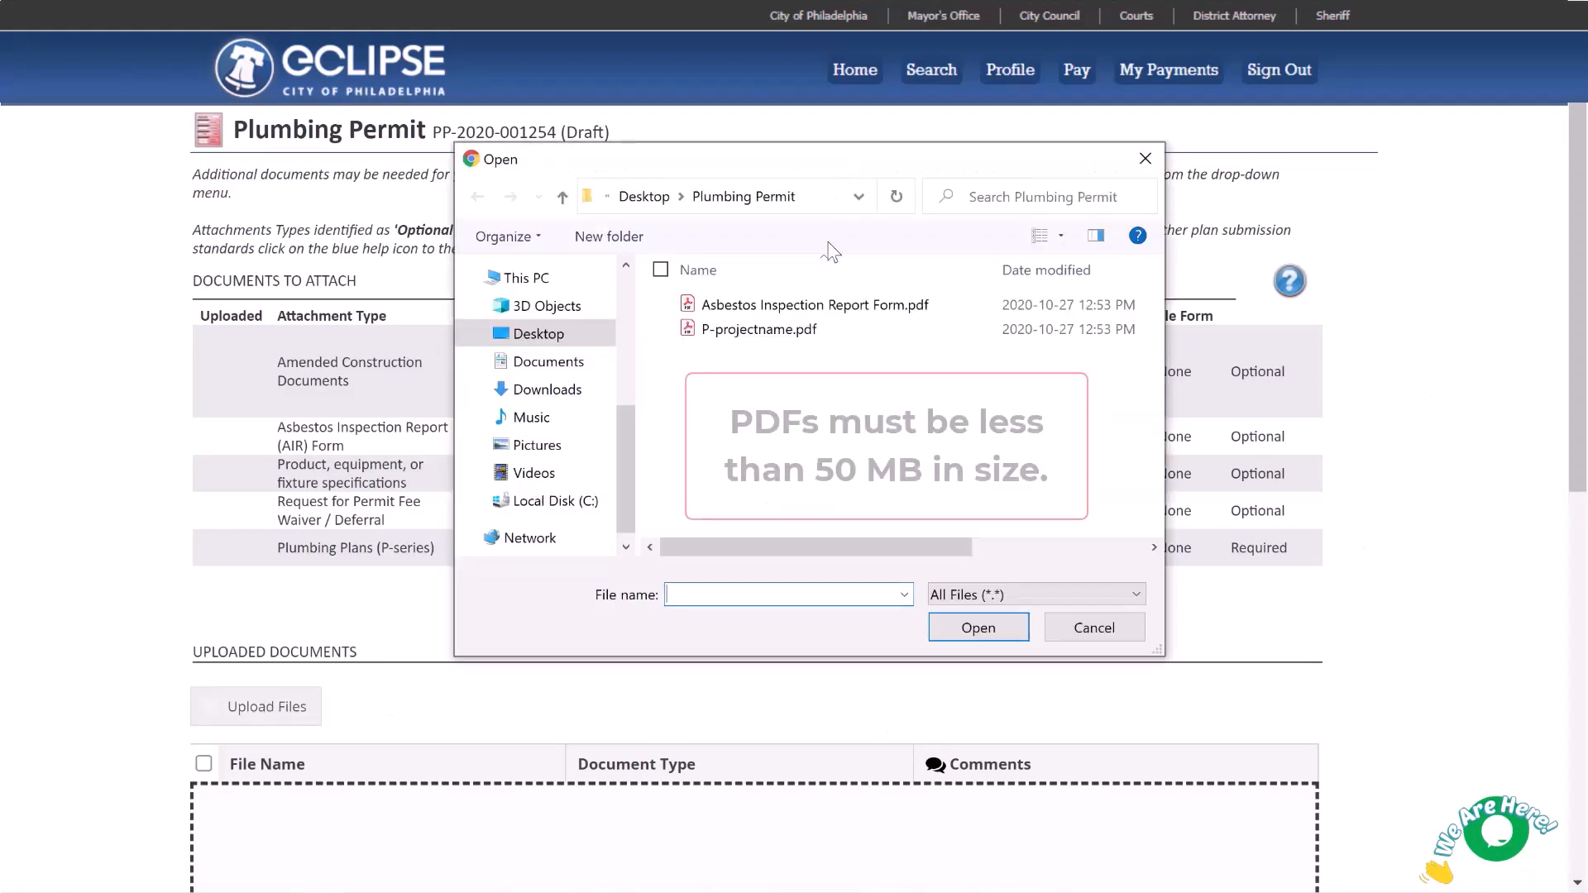
left_click(794, 304)
left_click(976, 628)
scroll(966, 631, "down", 5)
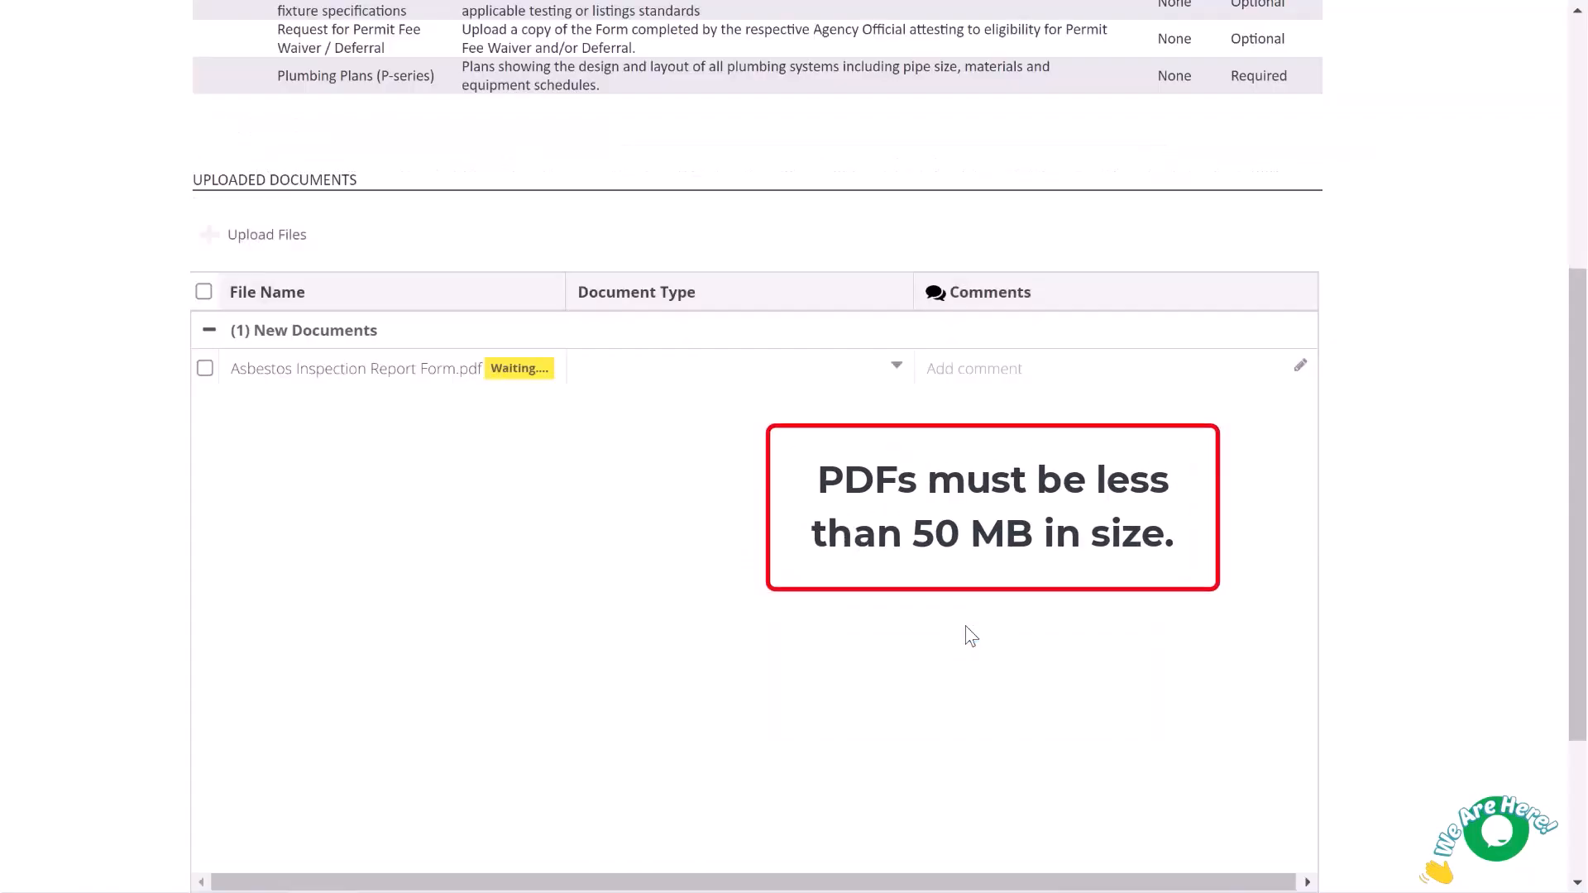
left_click(896, 365)
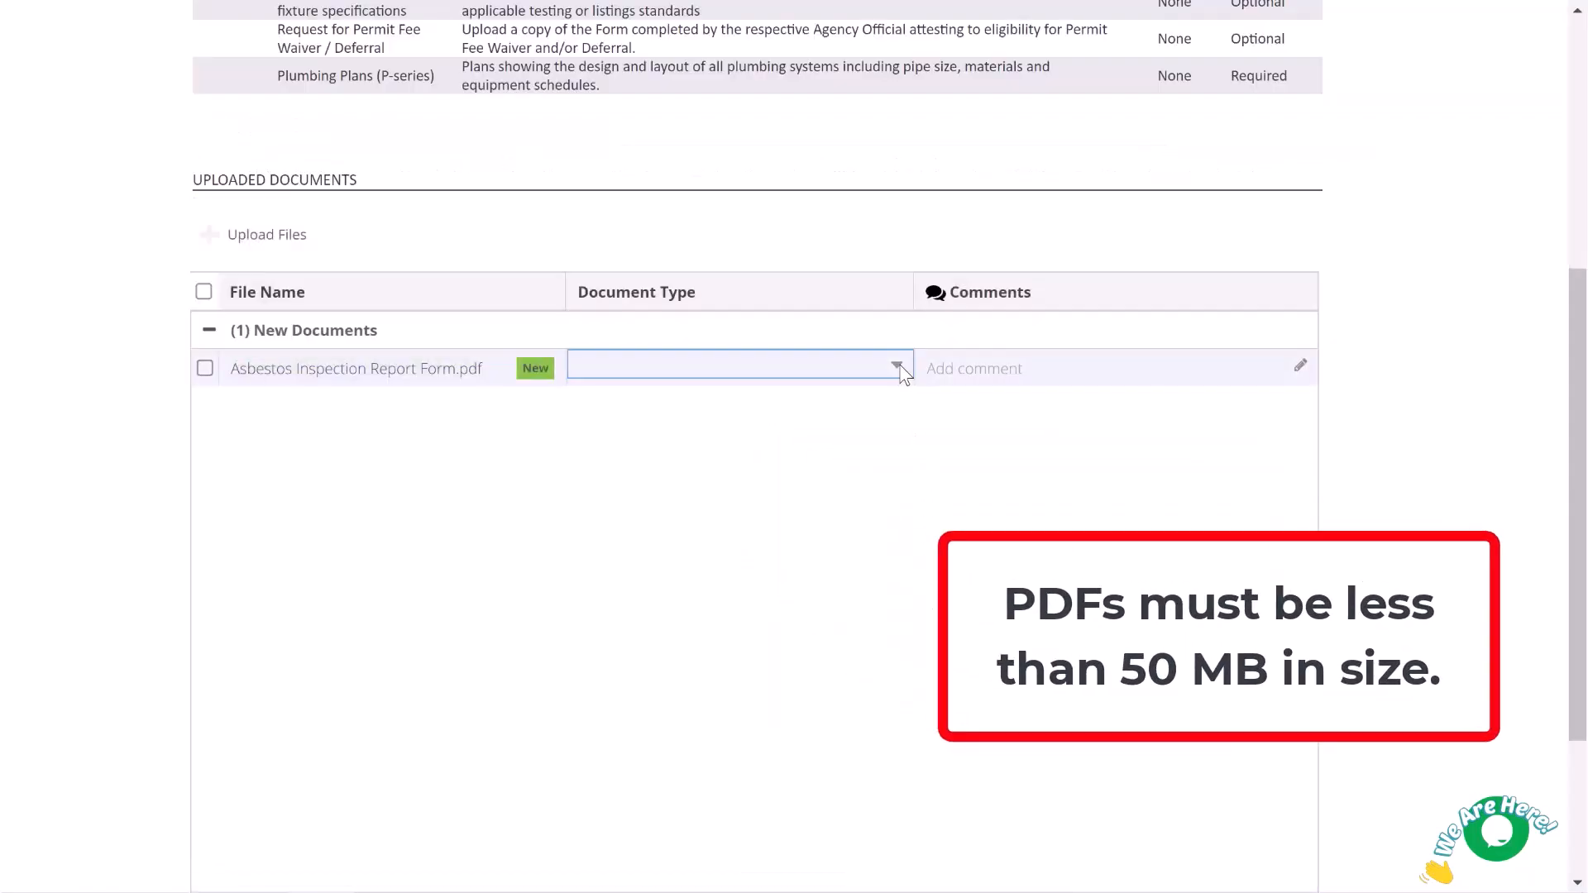
left_click(860, 444)
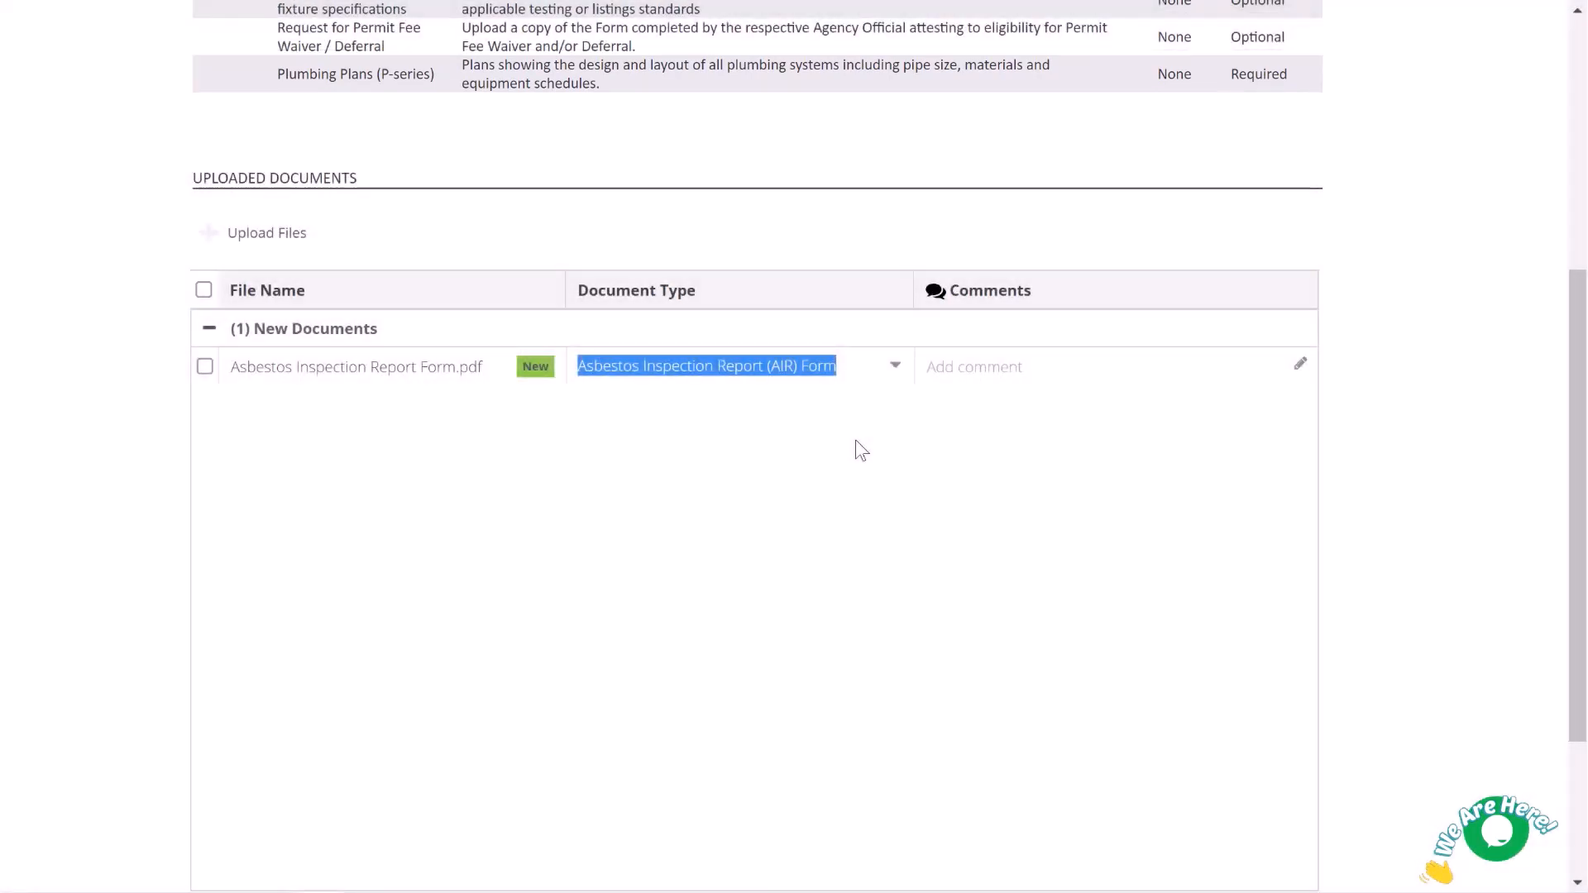
scroll(858, 449, "down", 3)
left_click(298, 743)
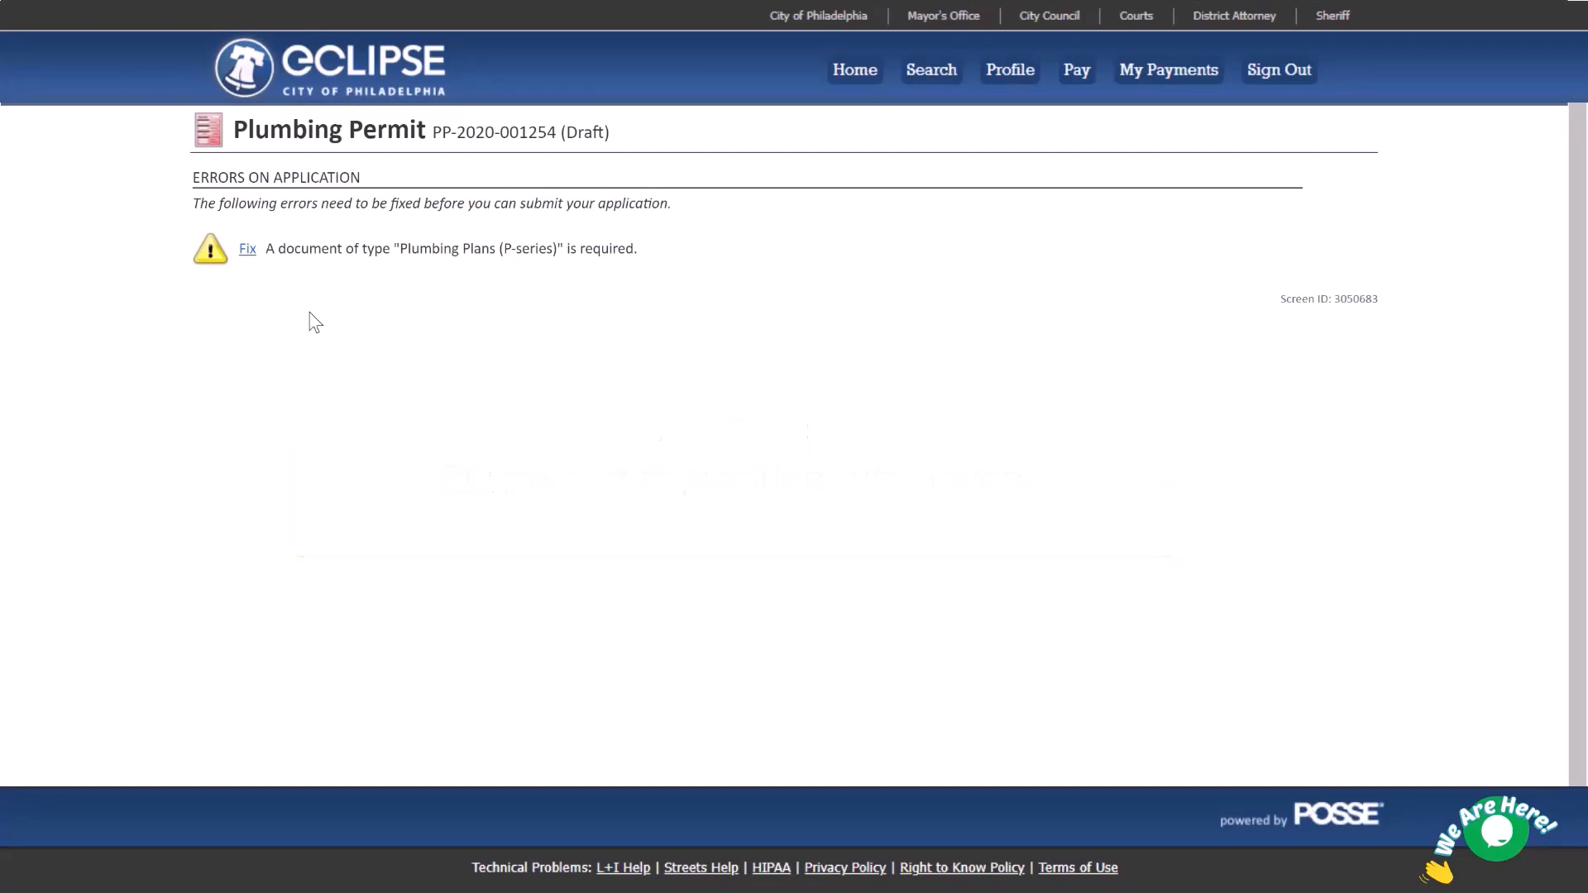
Fix the missing-document error by uploading P-projectname Plumbing Plans.pdf as Plumbing Plans (P-Series).
left_click(247, 250)
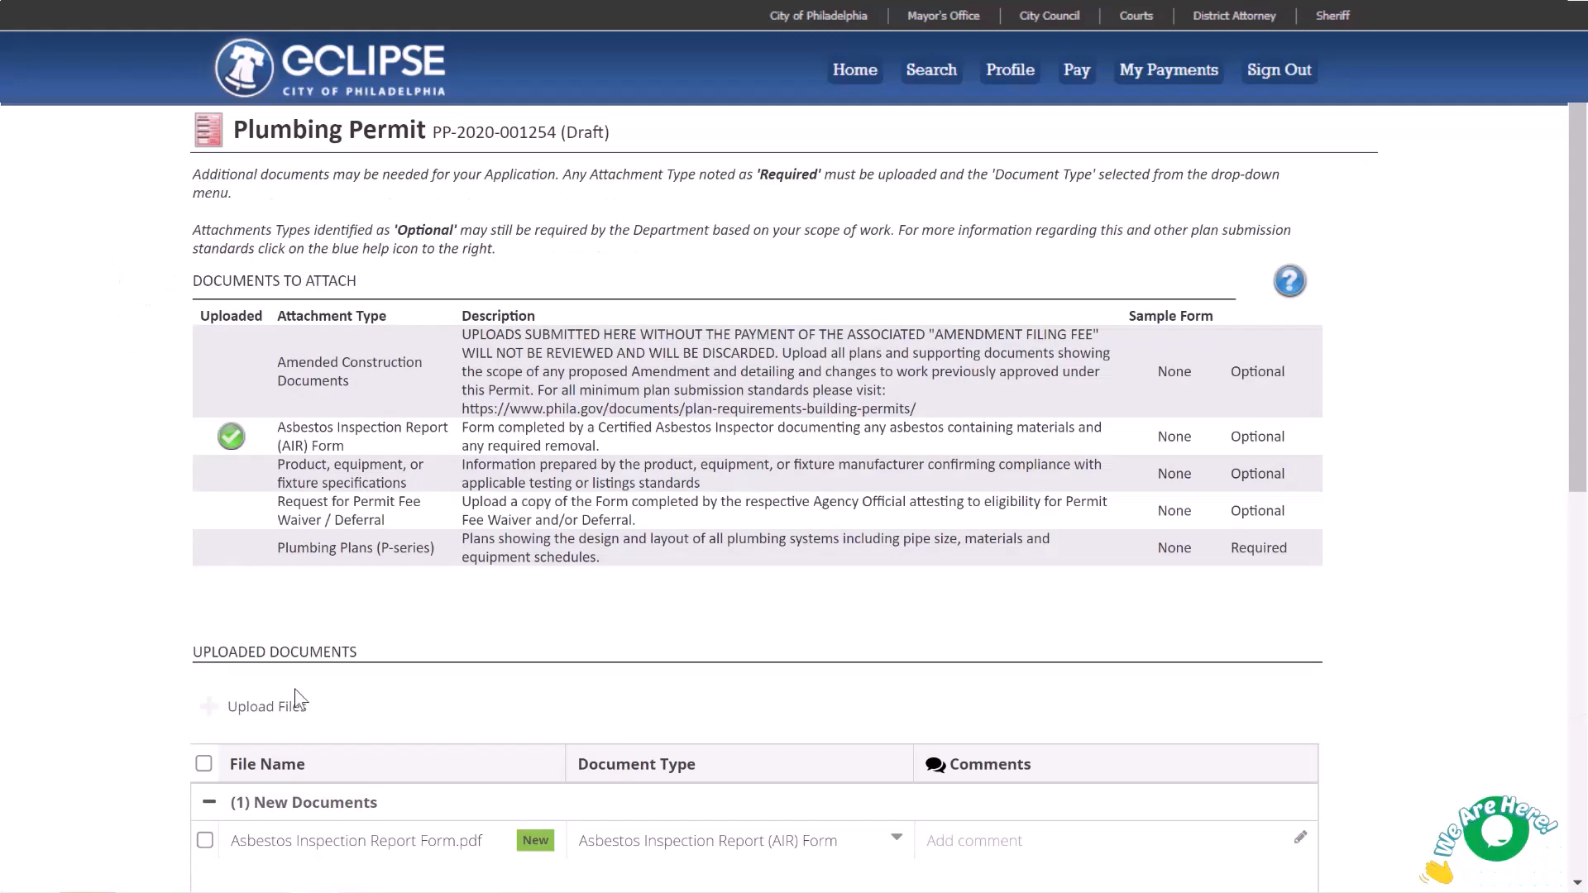
left_click(296, 716)
left_click(896, 339)
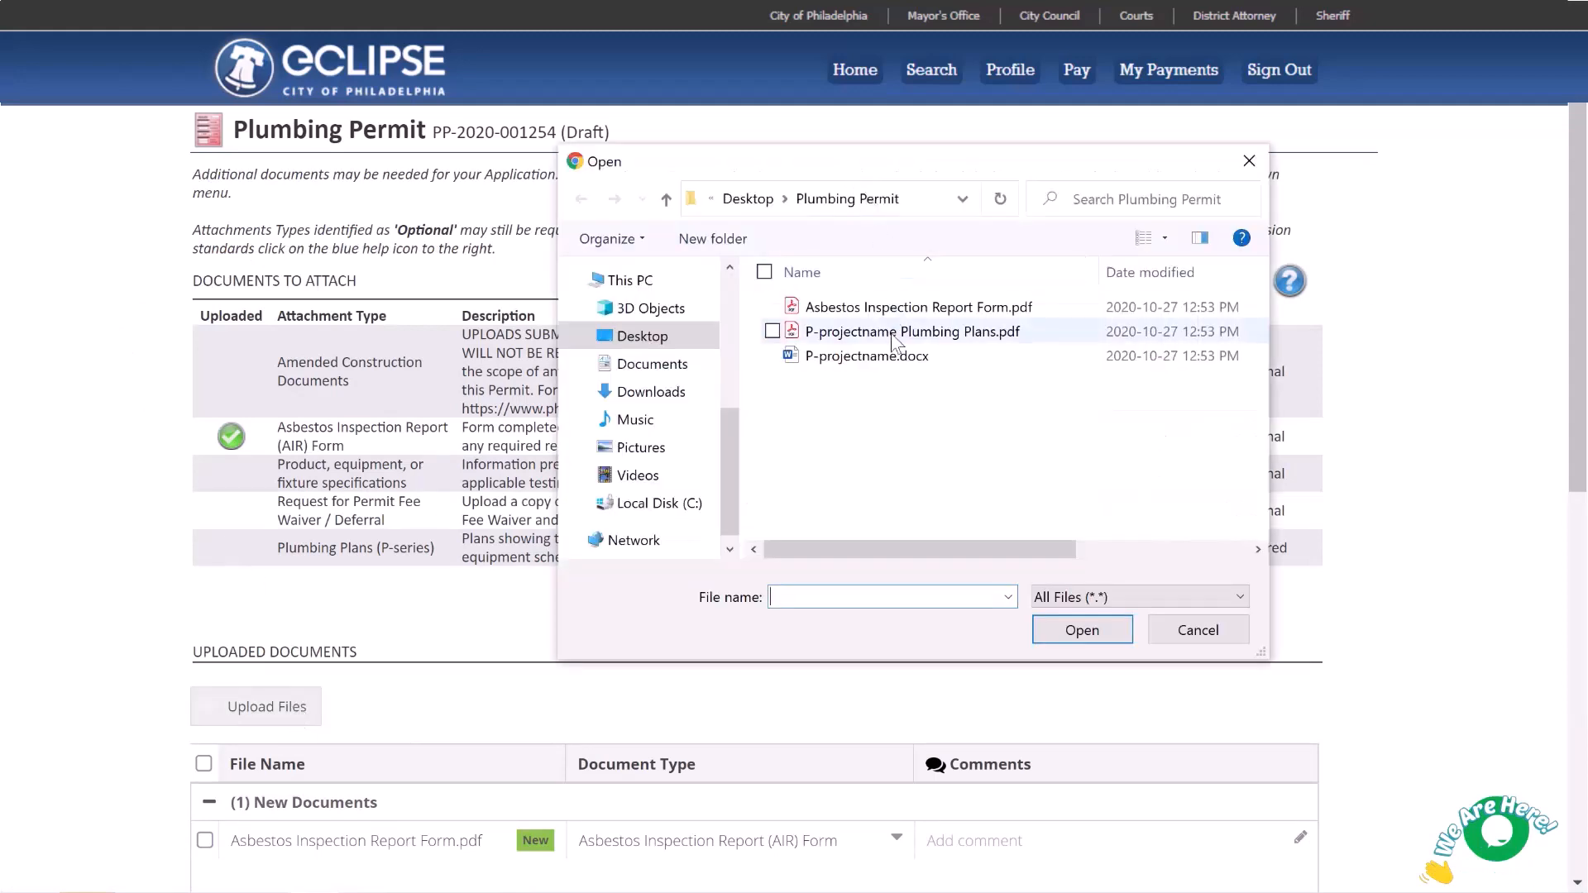
left_click(1075, 629)
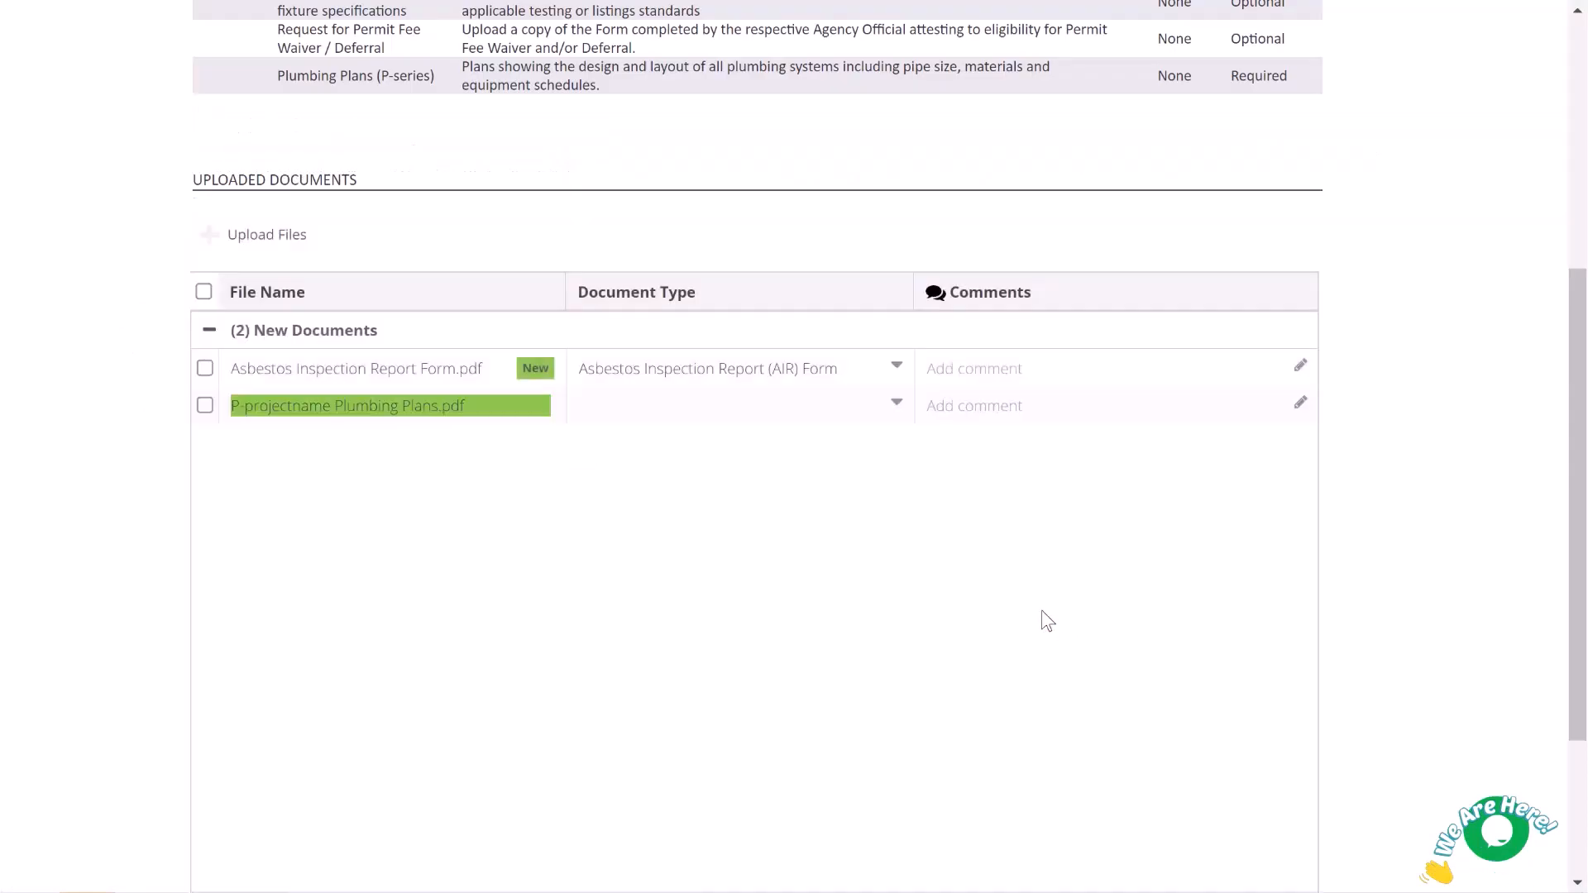
left_click(886, 405)
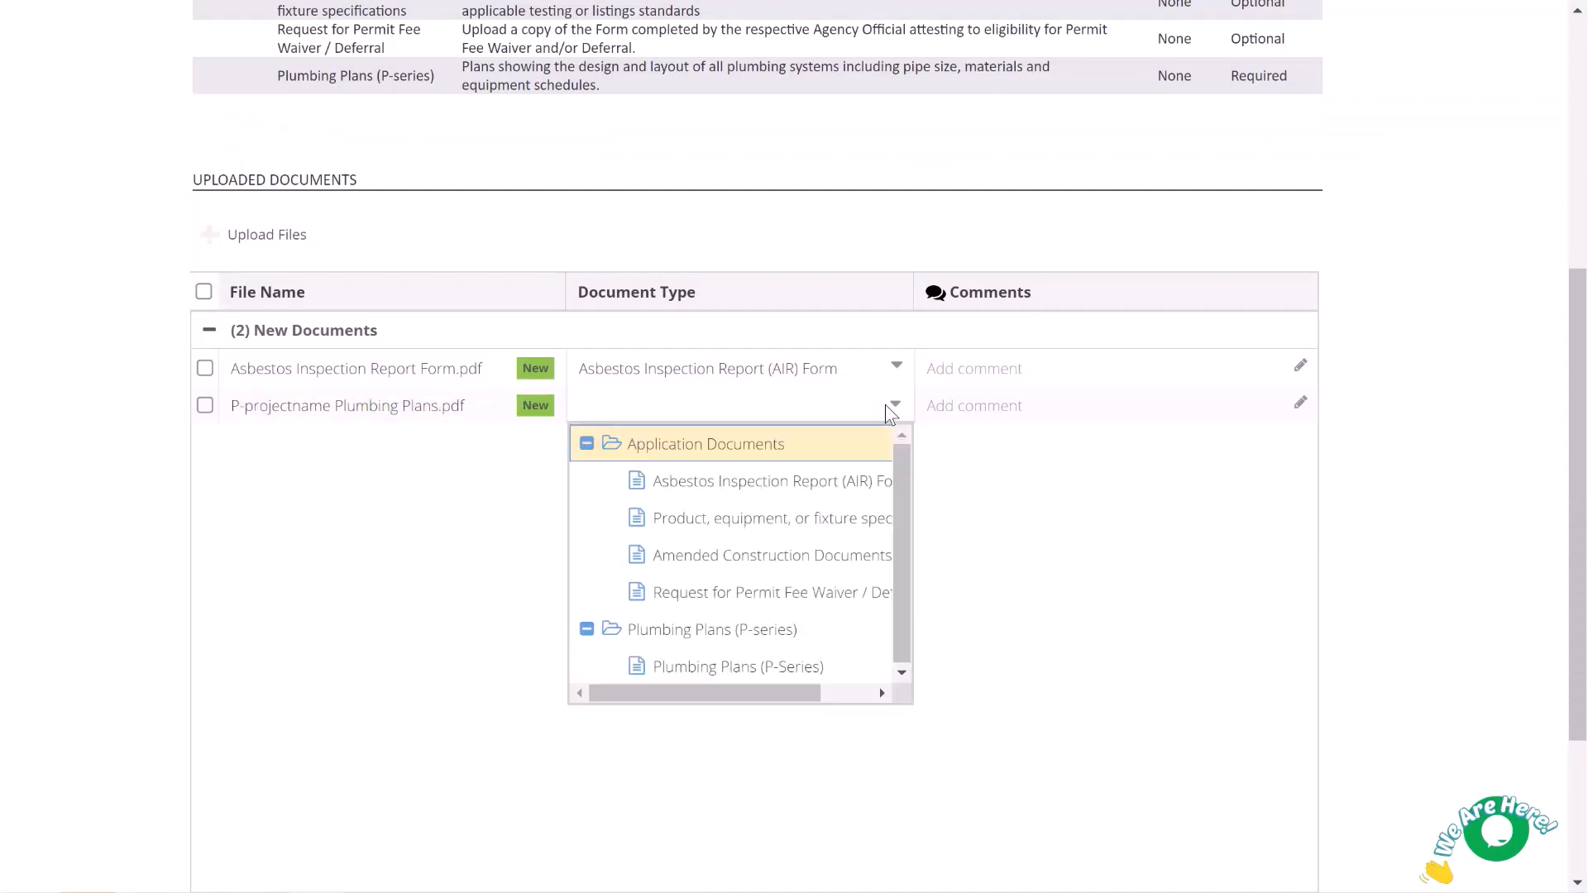
left_click(837, 664)
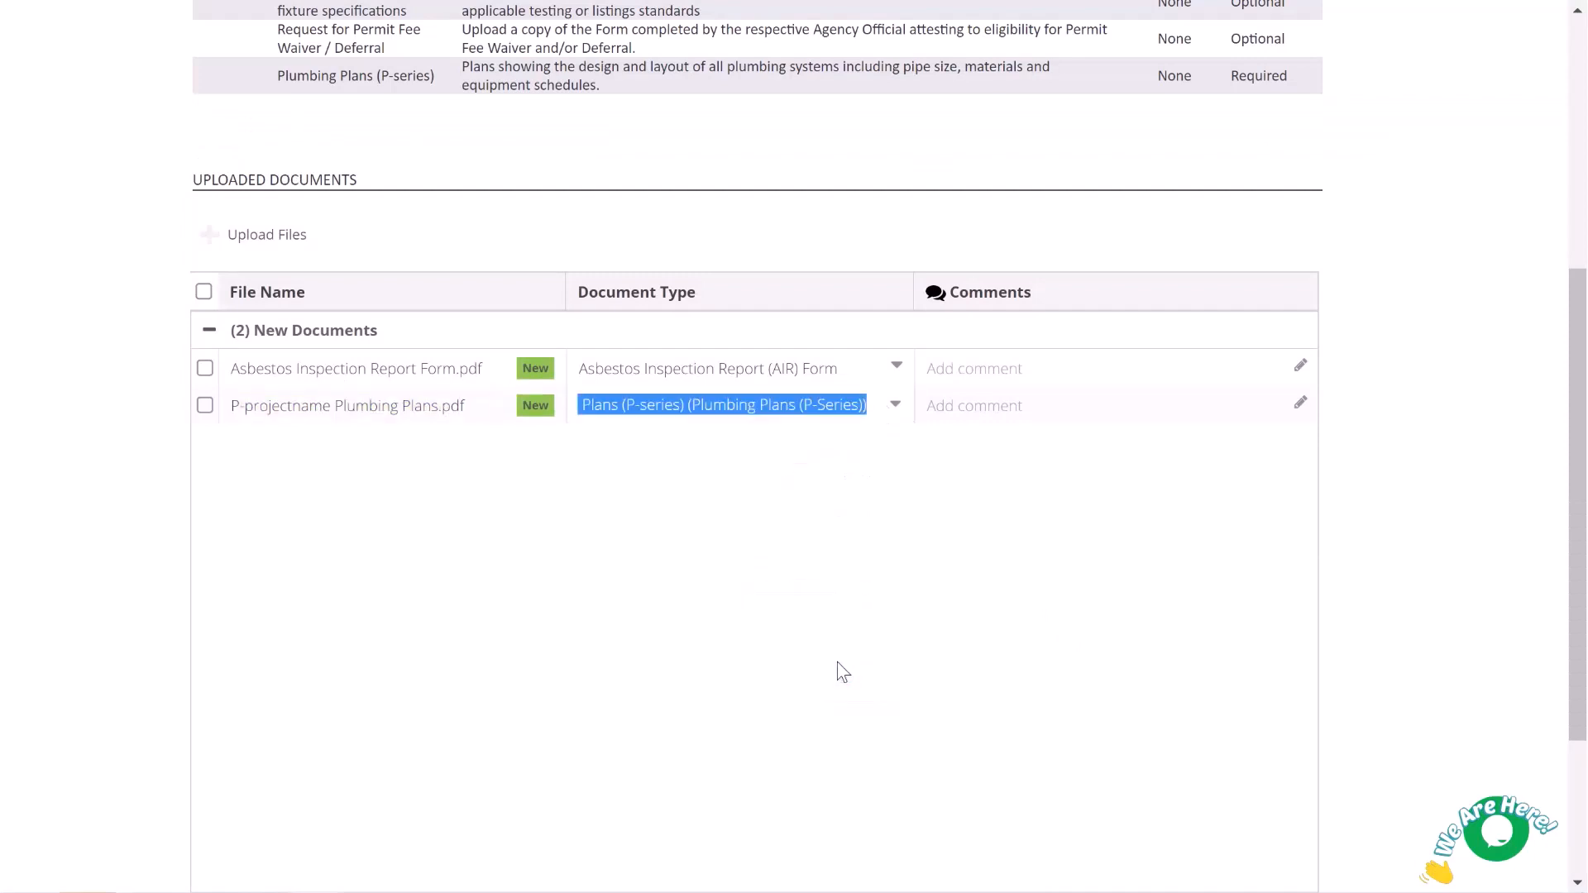
scroll(841, 659, "down", 3)
left_click(298, 745)
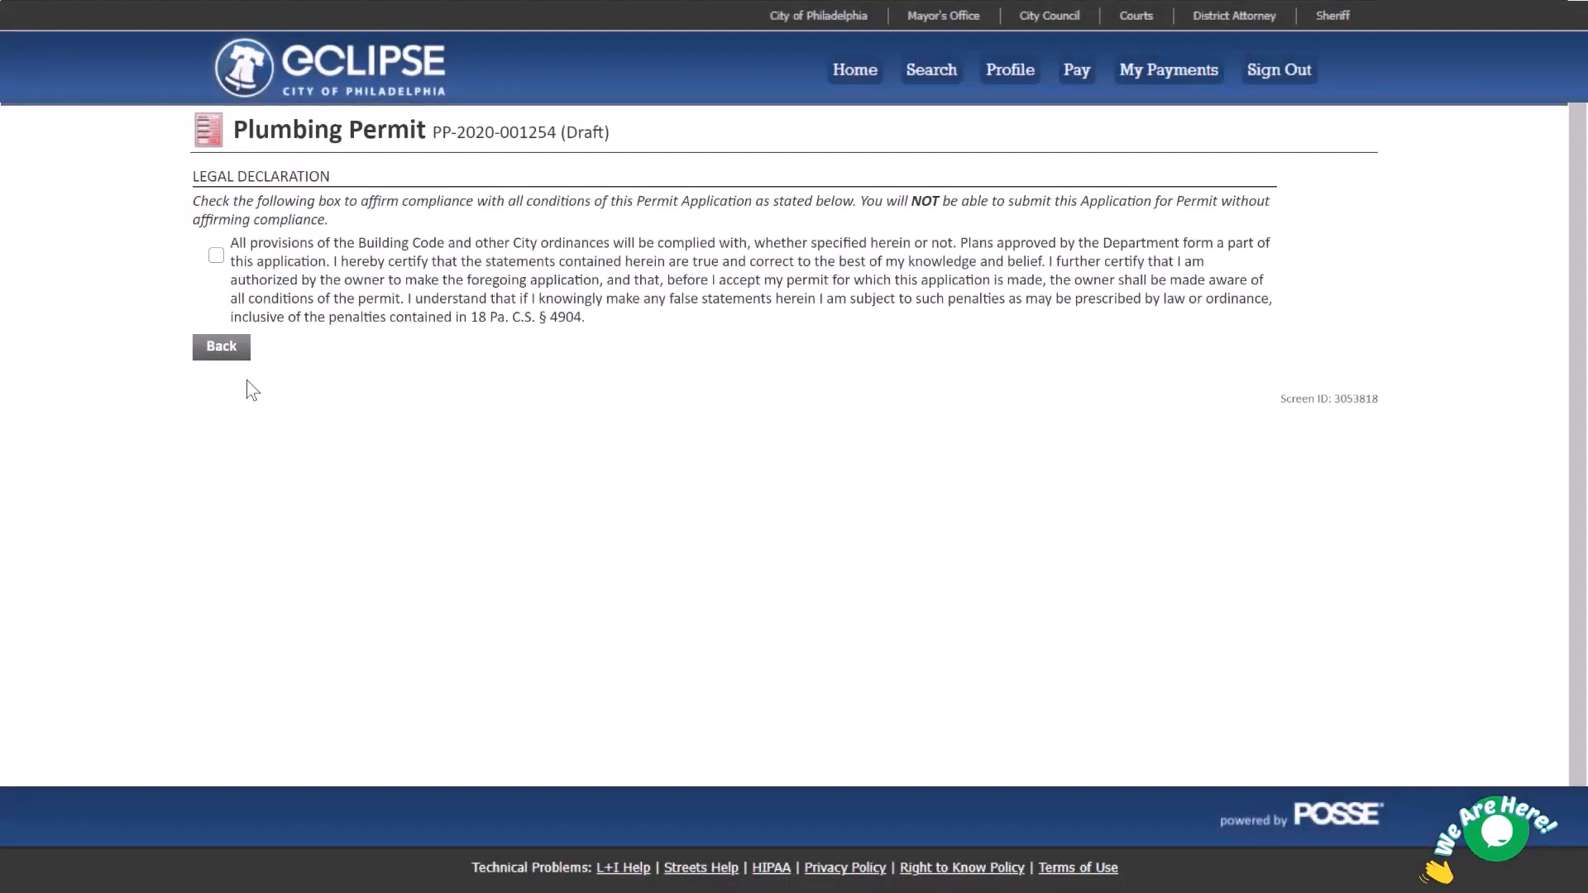
Tick the Legal Declaration checkbox and continue to the Submit Application page.
left_click(216, 255)
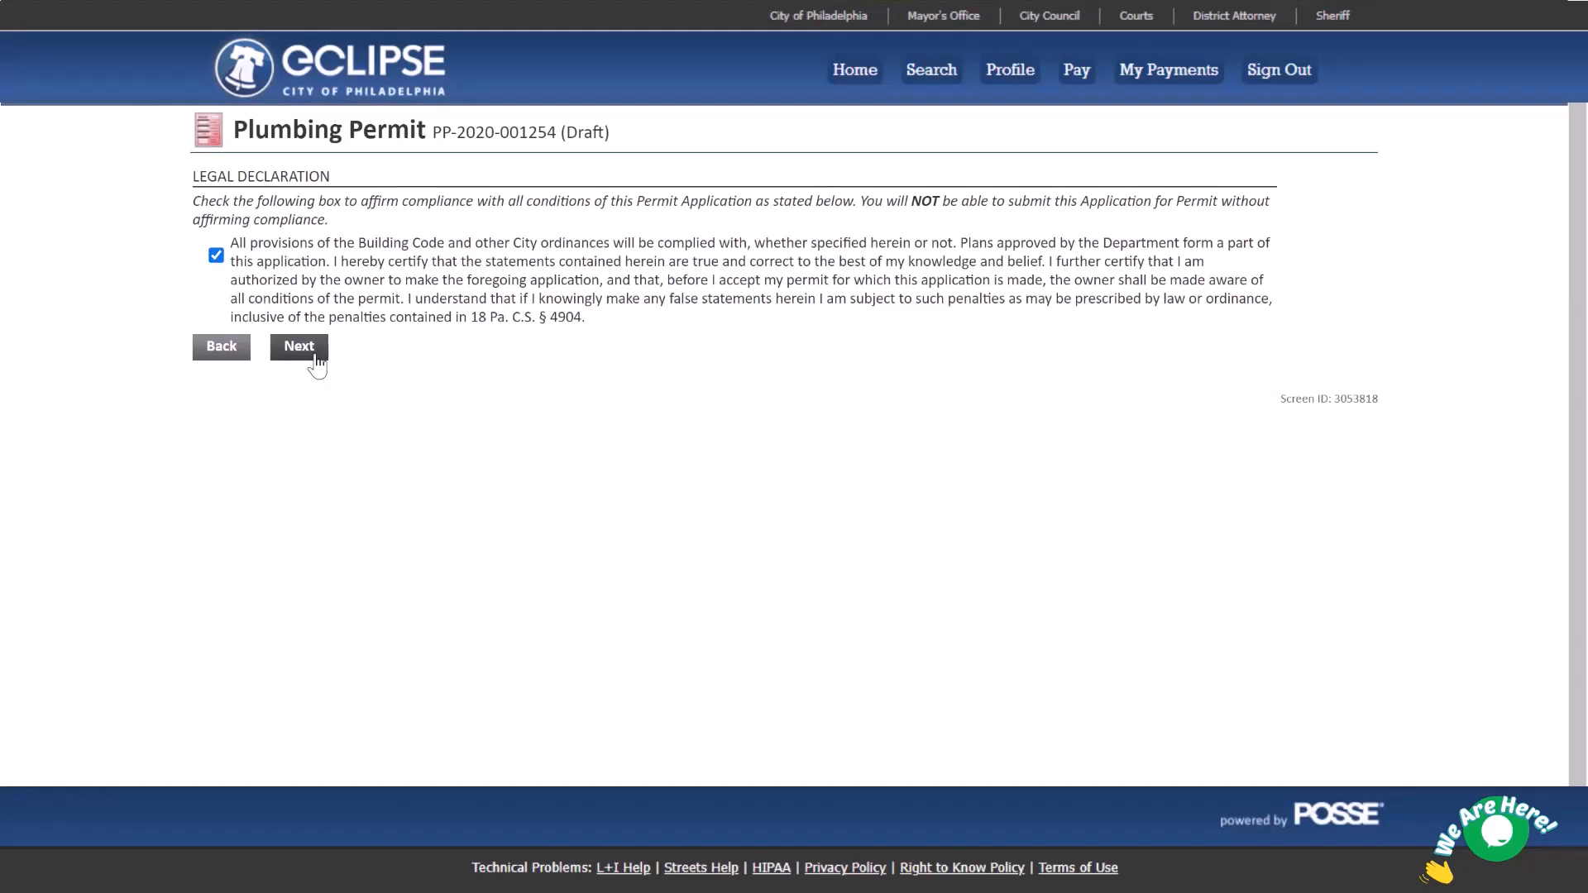
left_click(315, 355)
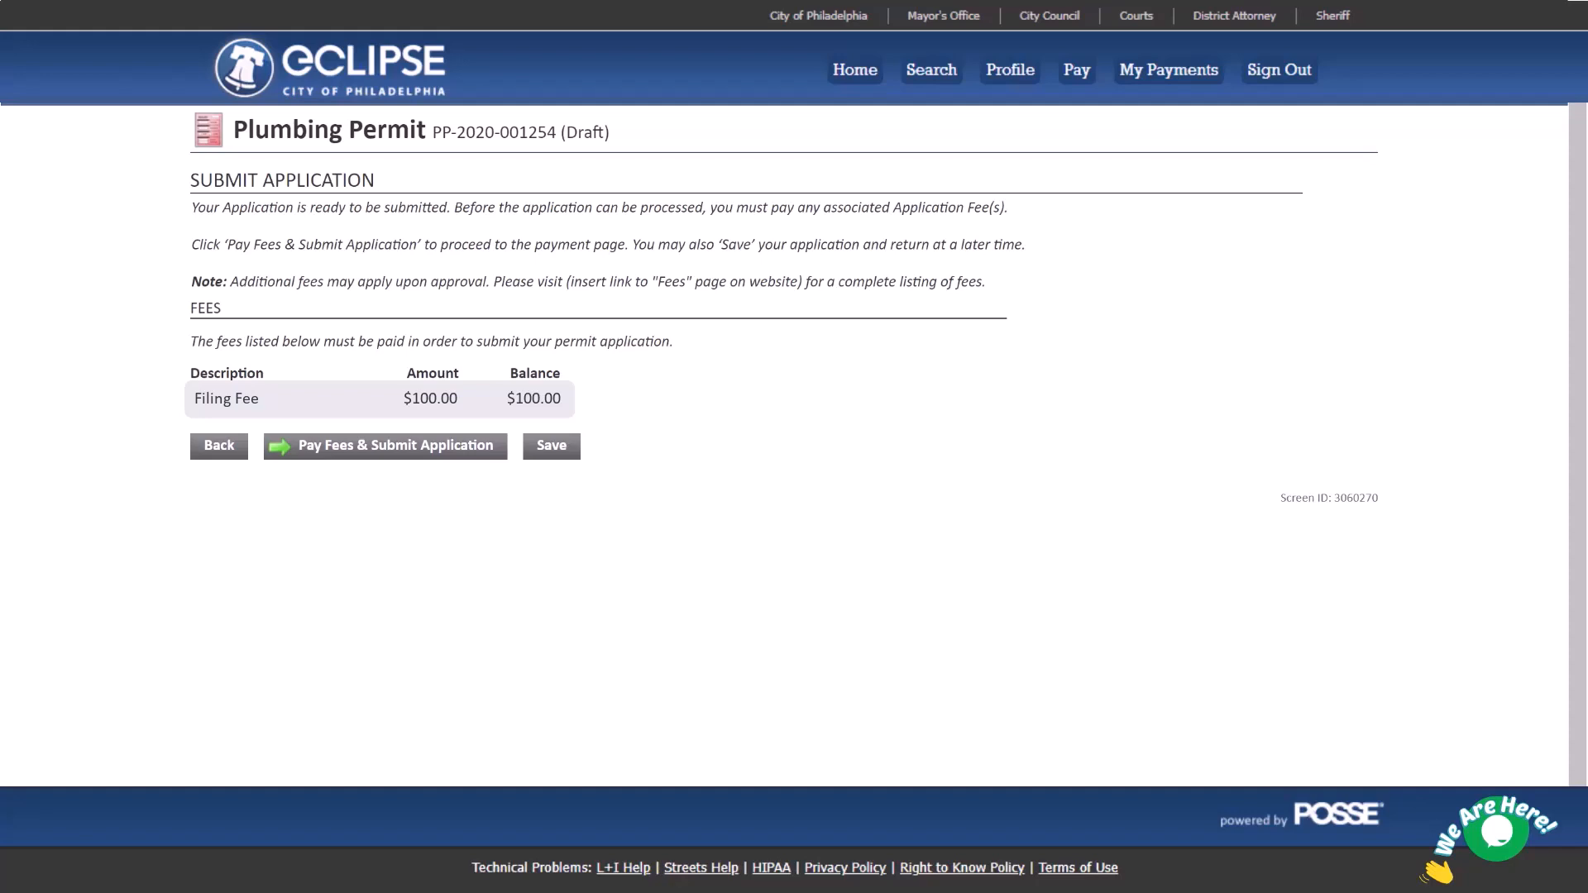
left_click(408, 450)
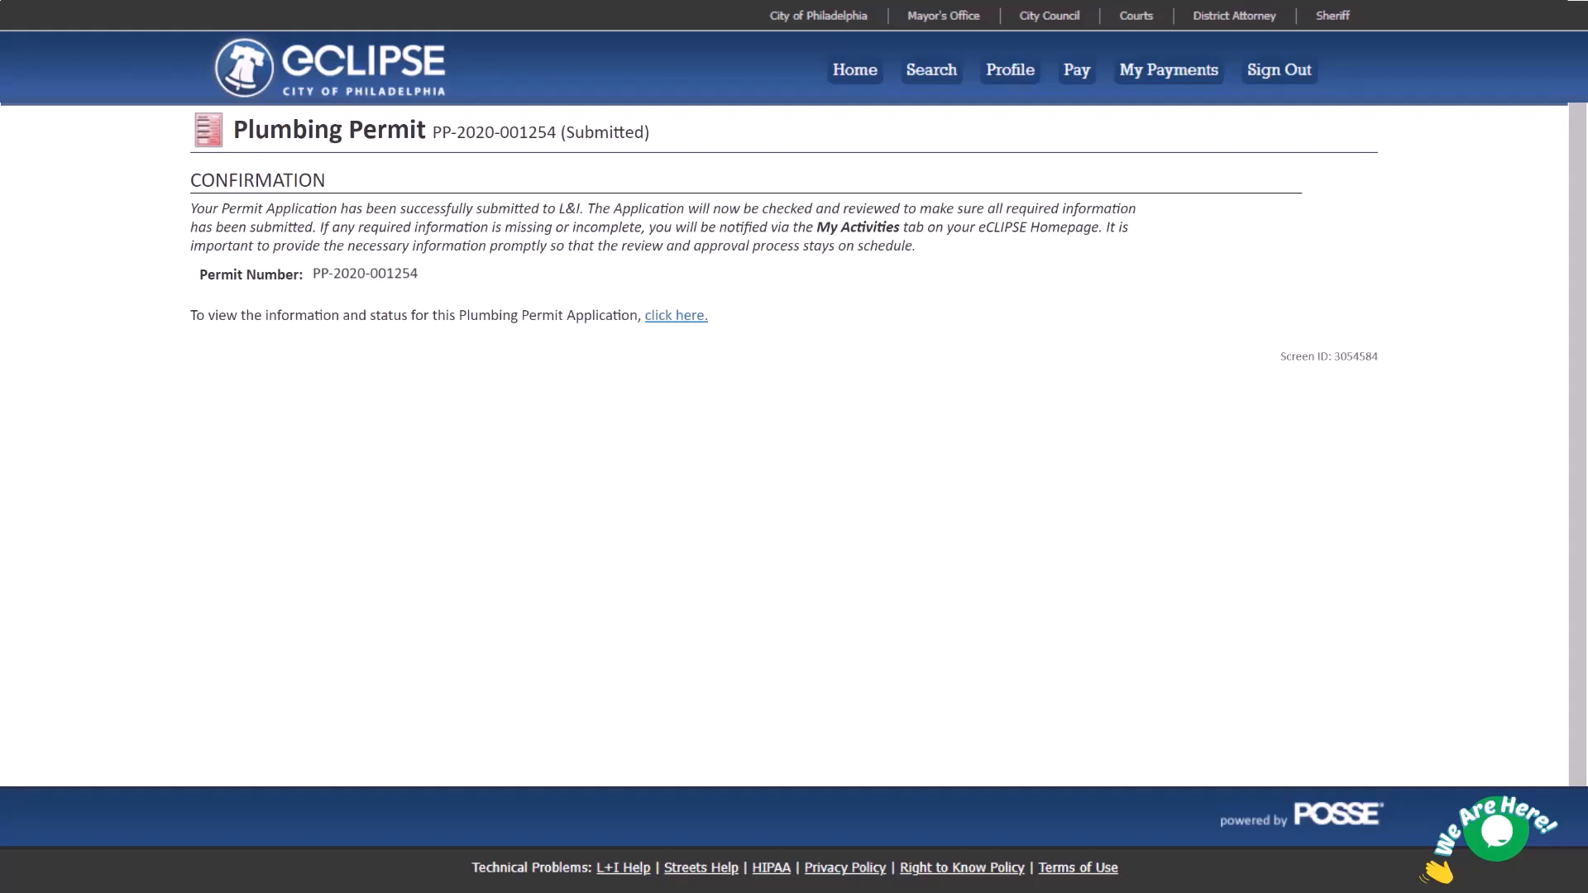
left_click(676, 315)
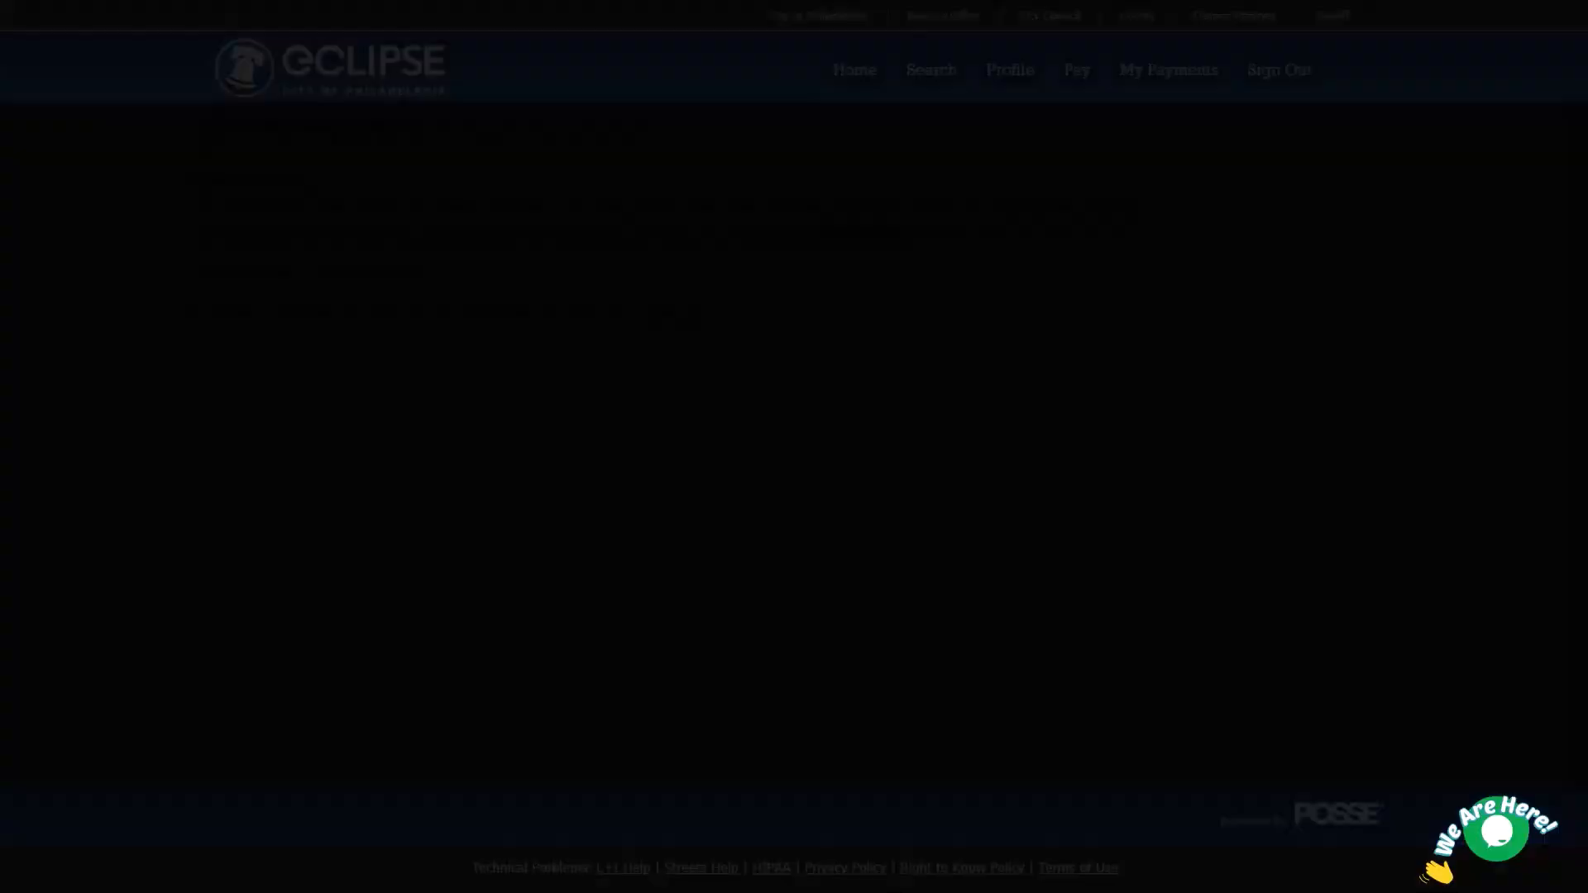